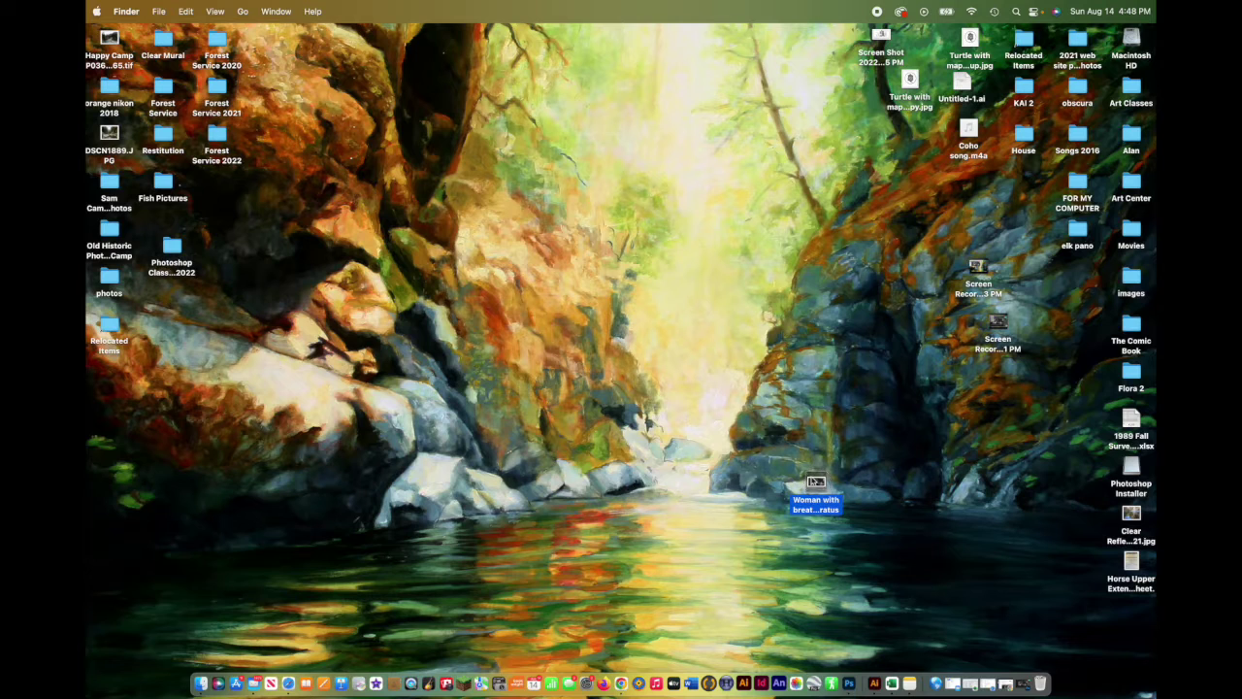
- Open the "Woman with breathing Apparatus" image from the desktop in Photoshop and fit it on screen
left_click(735, 470)
left_click_drag(816, 483, 852, 687)
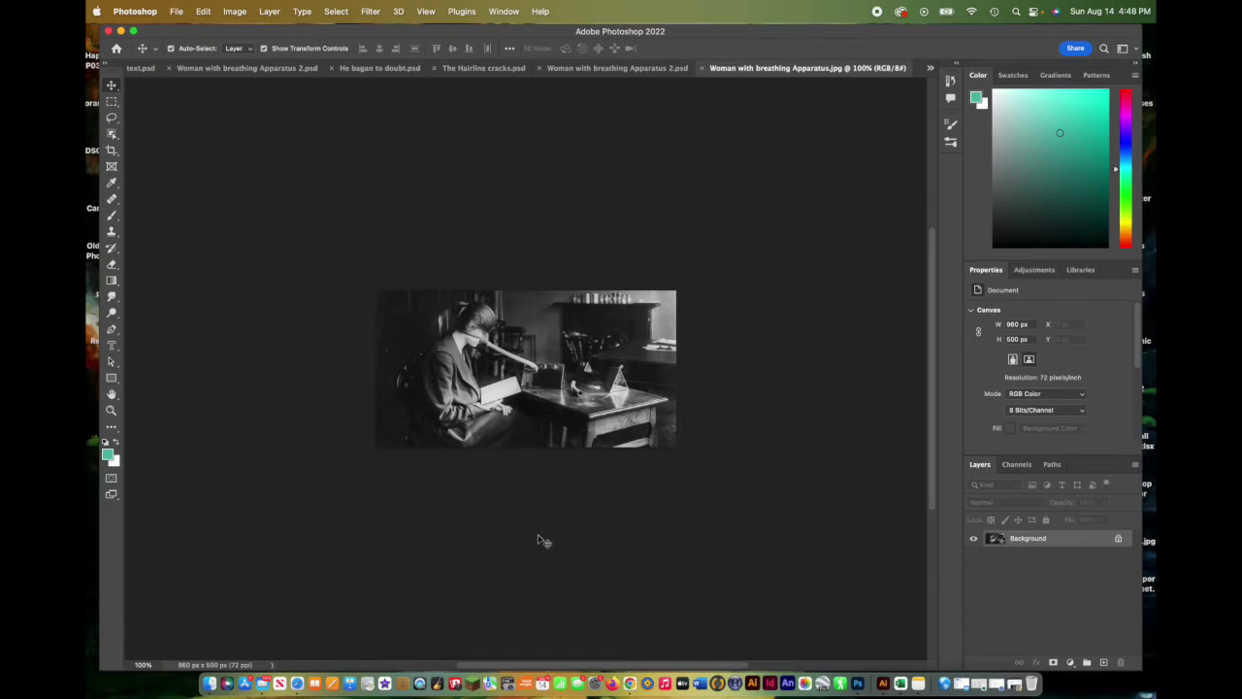
key("super+0")
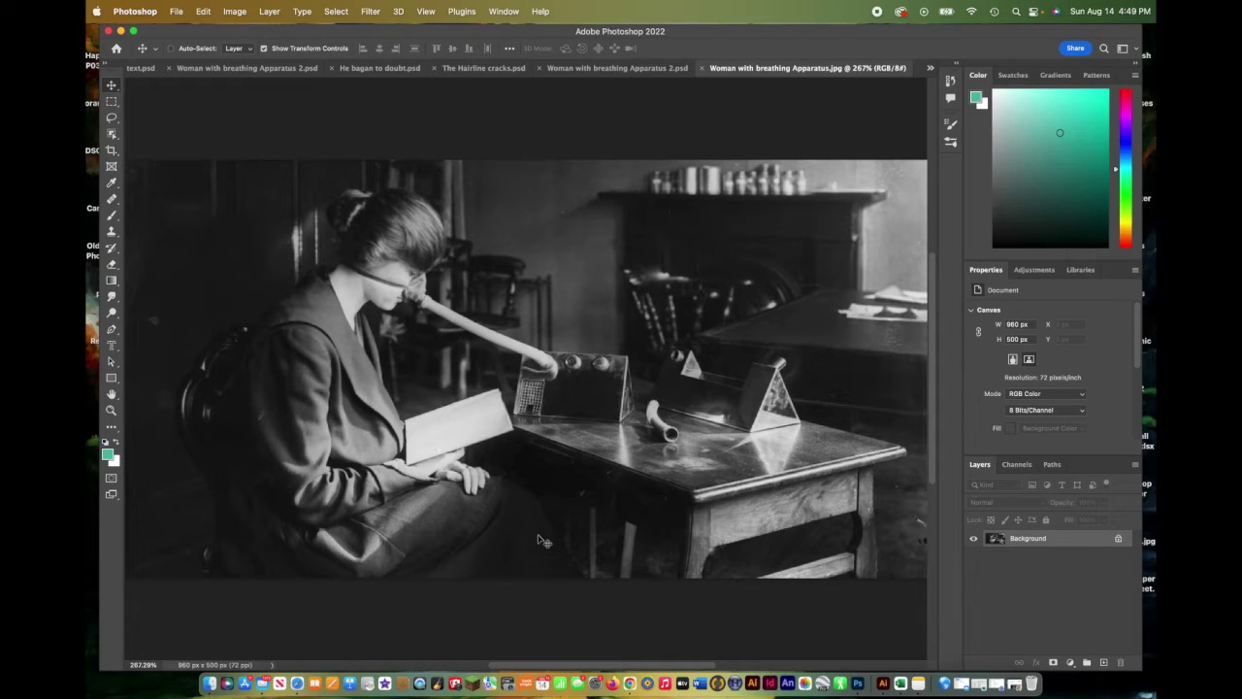
- Examine the breathing apparatus at pixel level up to 1600%, and return to the whole photo
key("super+equal")
key("super+equal")
key("super+equal")
key("super+equal")
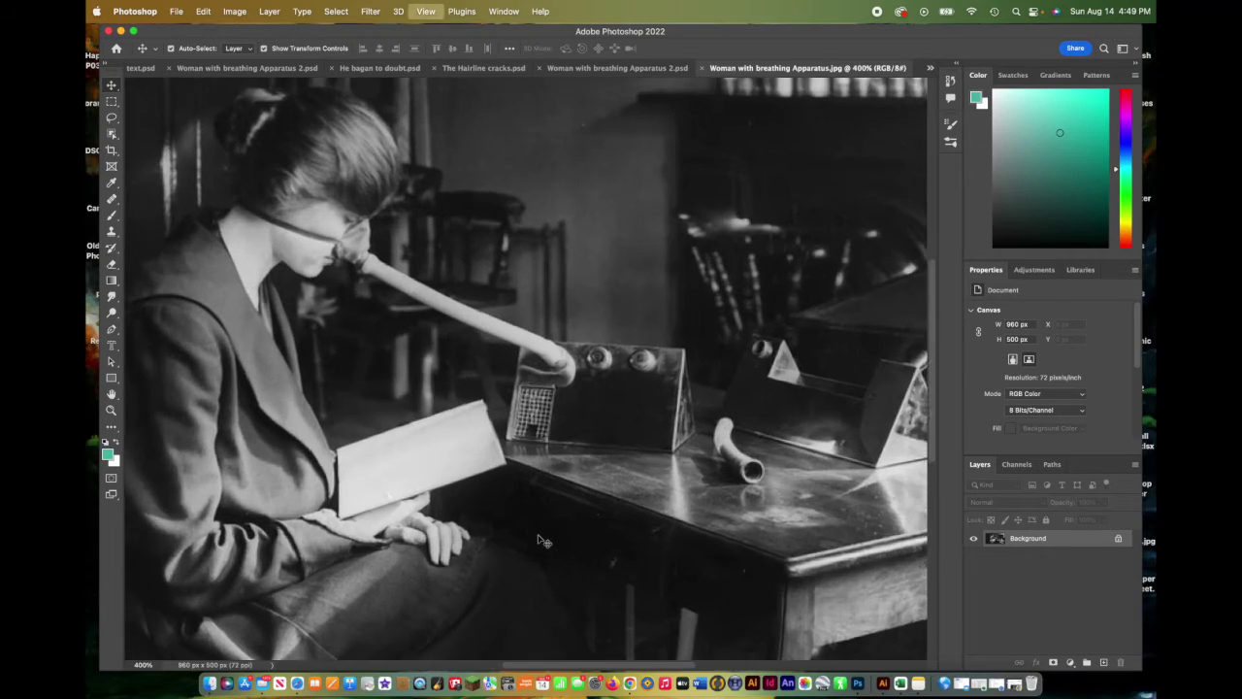
key("super+equal")
key("super+equal")
key("super+equal")
key("super+equal")
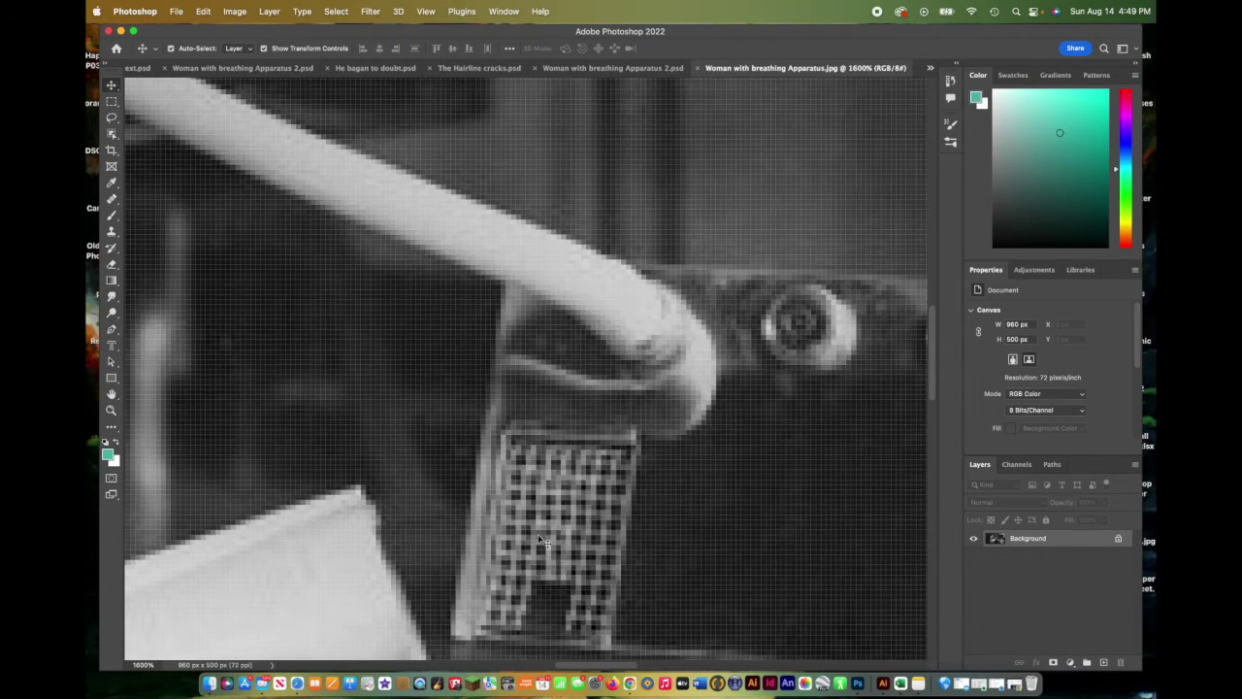
key("super+minus")
key("super+minus")
key("super+minus")
key("super+minus")
key("super+minus")
key("super+minus")
key("super+minus")
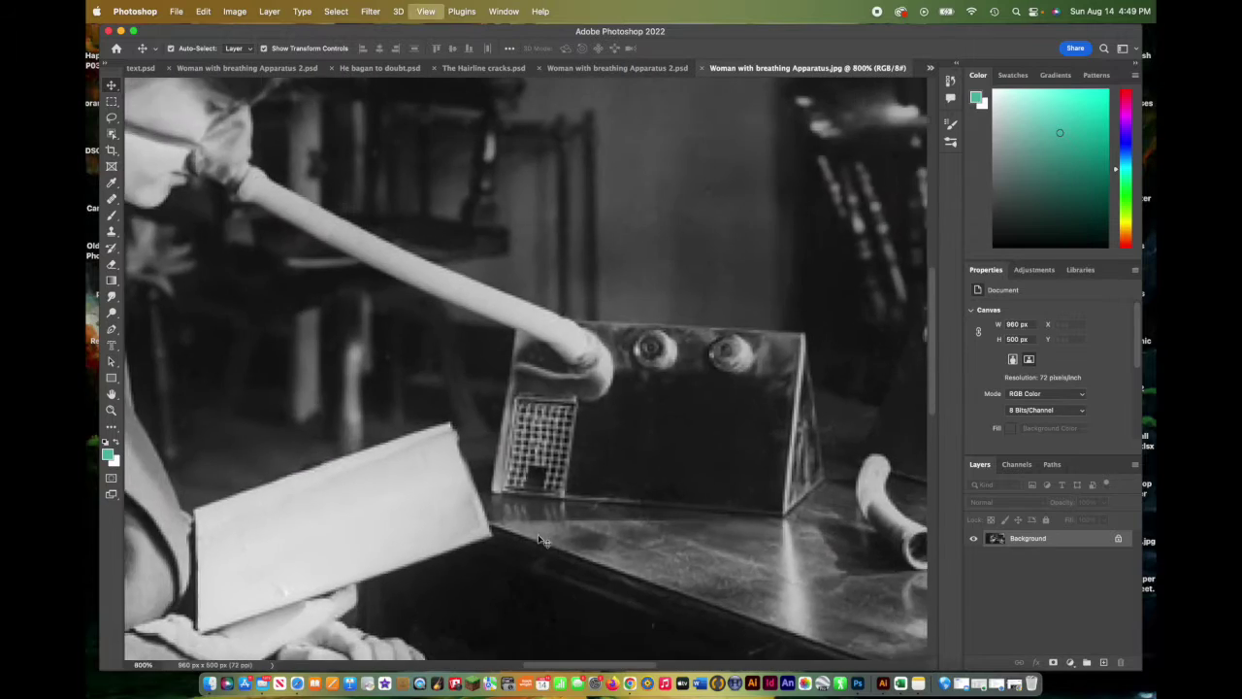
key("super+minus")
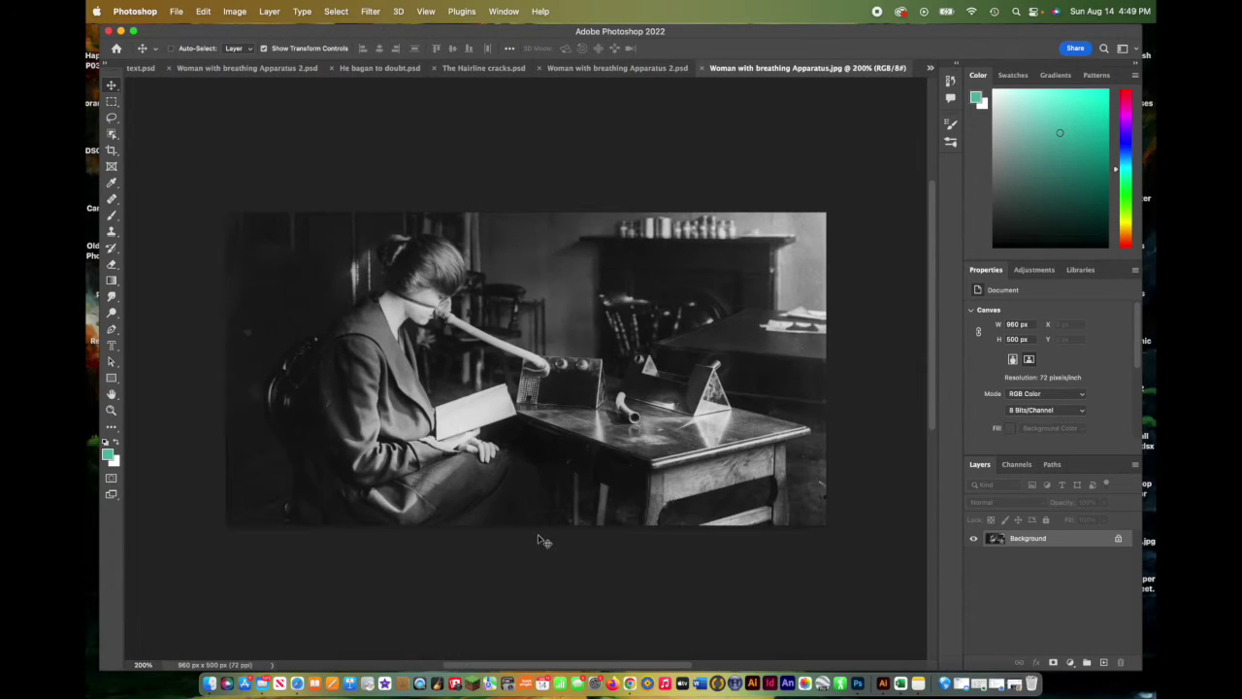
key("super+0")
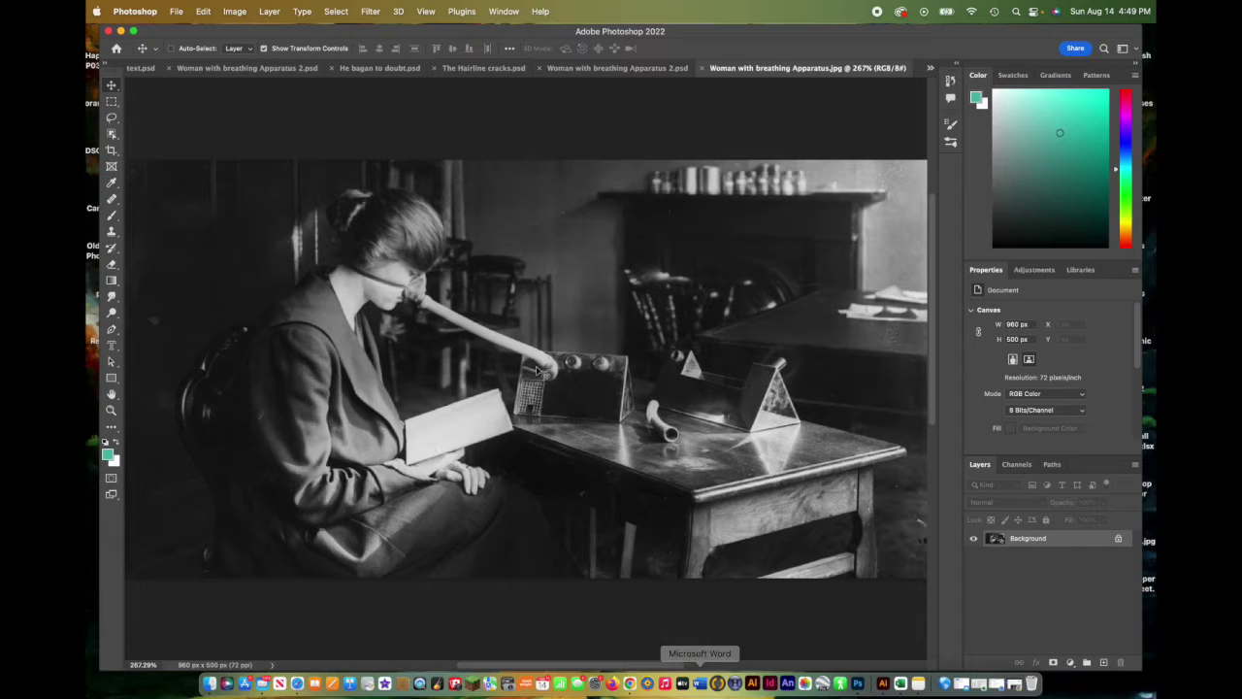
- Switch from the Horizontal Type Mask tool to the Horizontal Type tool
left_click(112, 348)
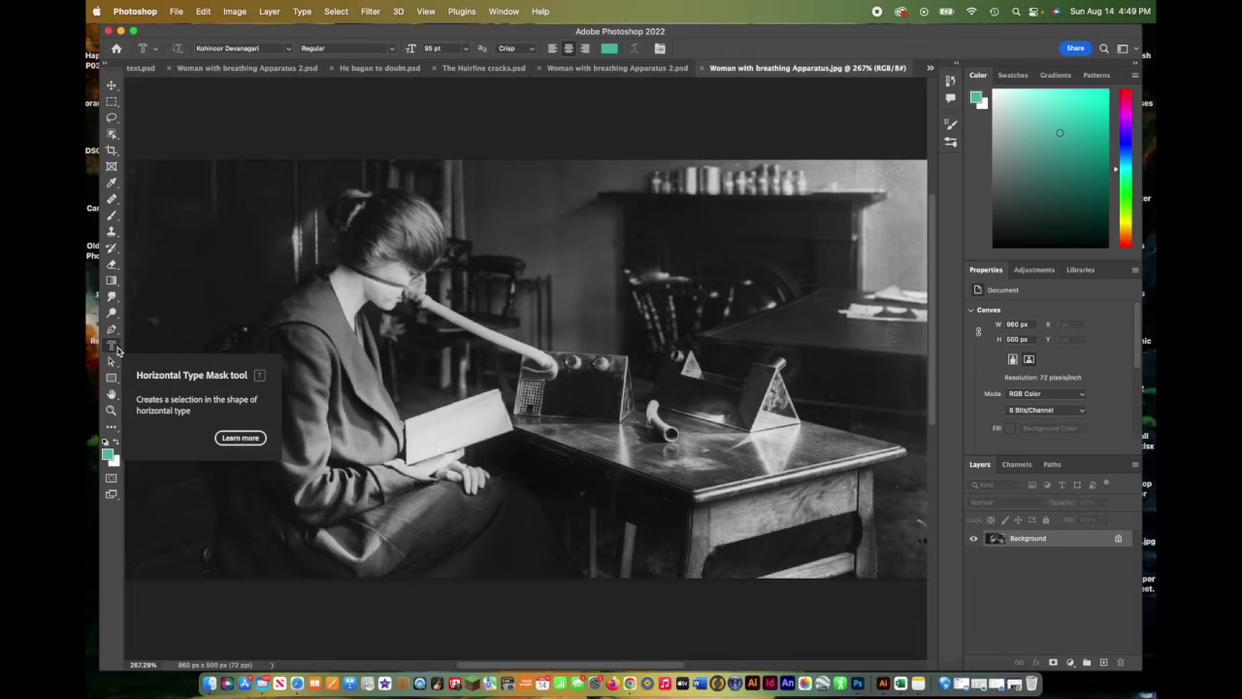
left_click(115, 348)
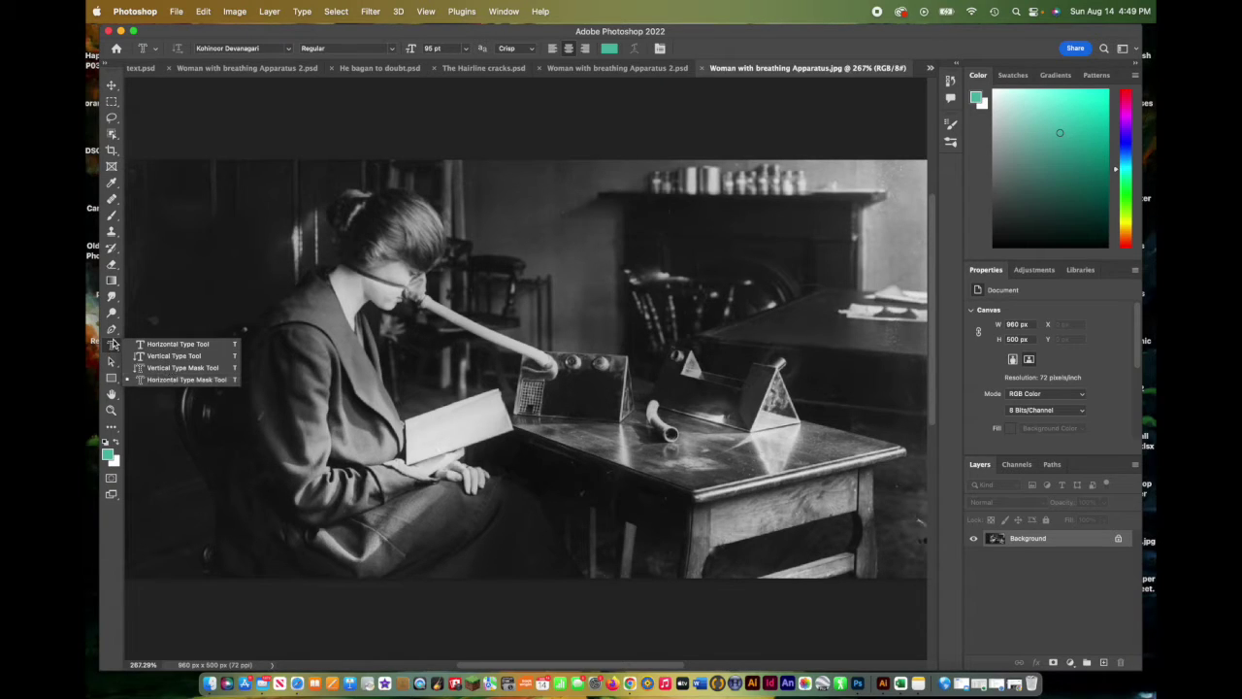
left_click(235, 344)
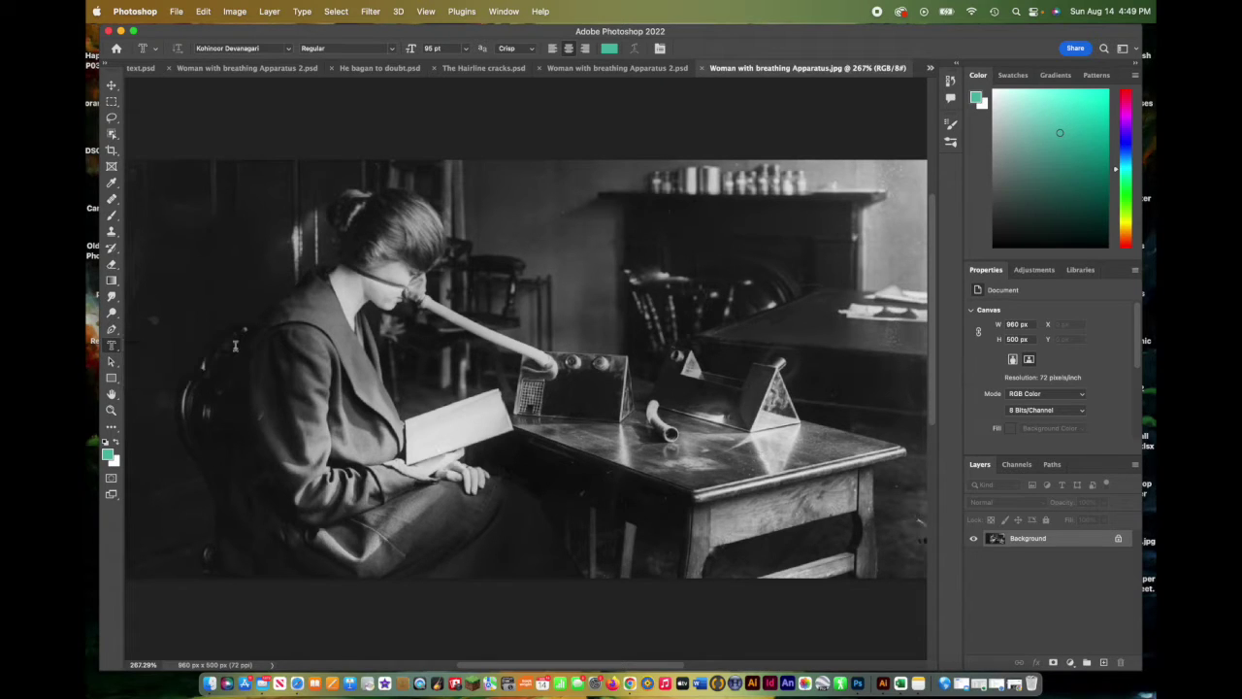
left_click(117, 349)
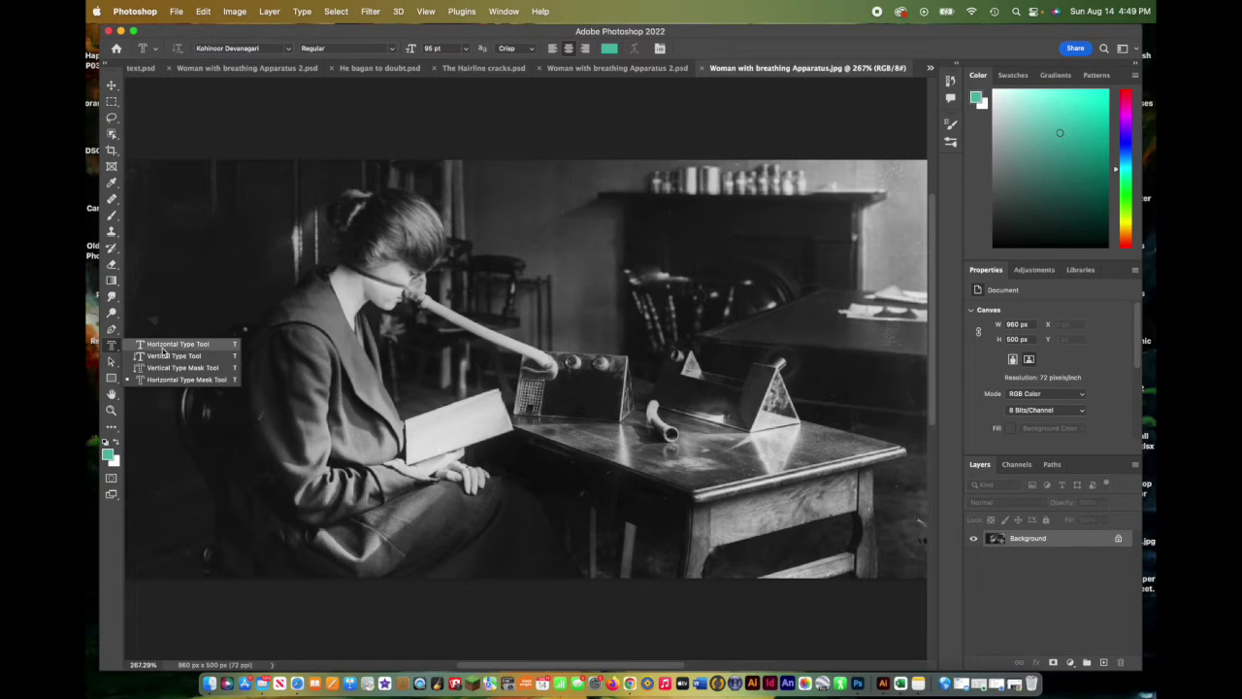
left_click(165, 346)
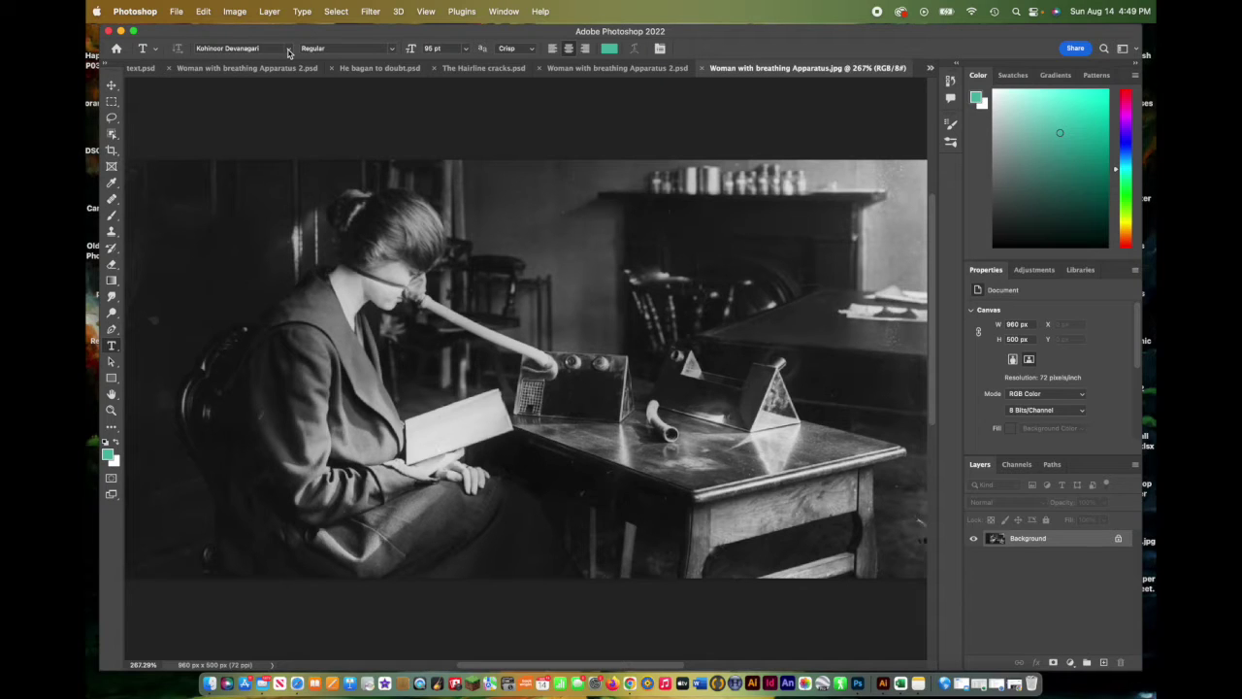
left_click(395, 51)
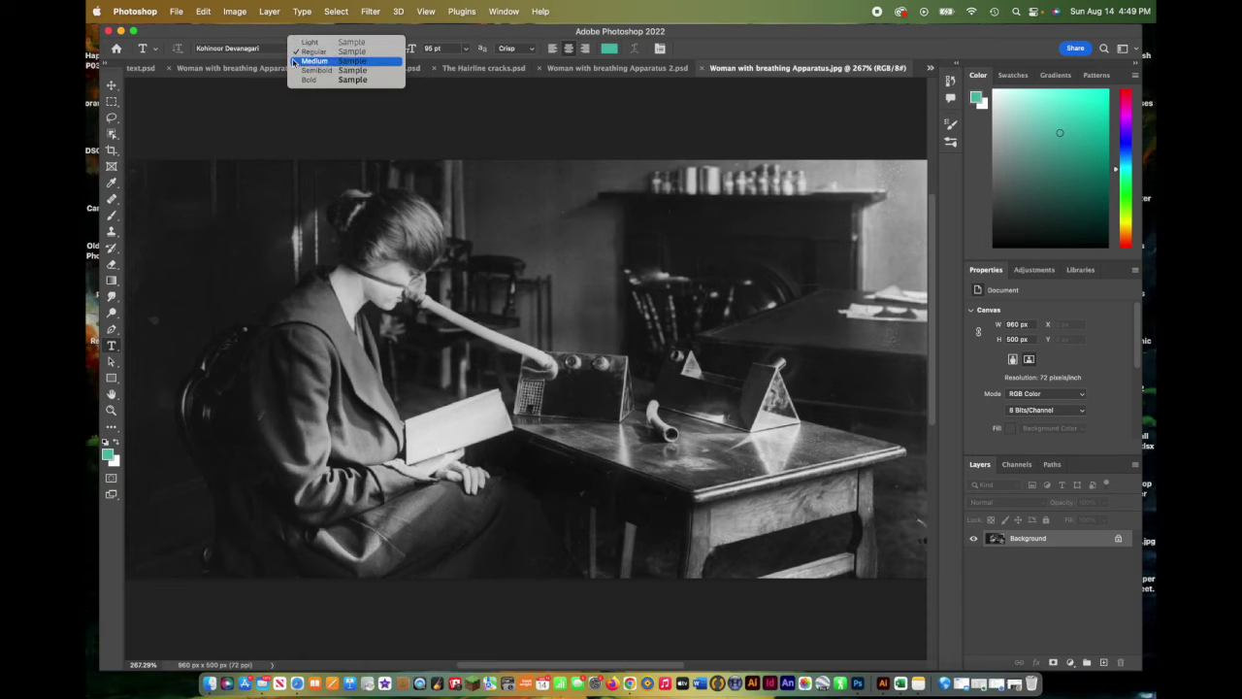
left_click(242, 38)
left_click(289, 51)
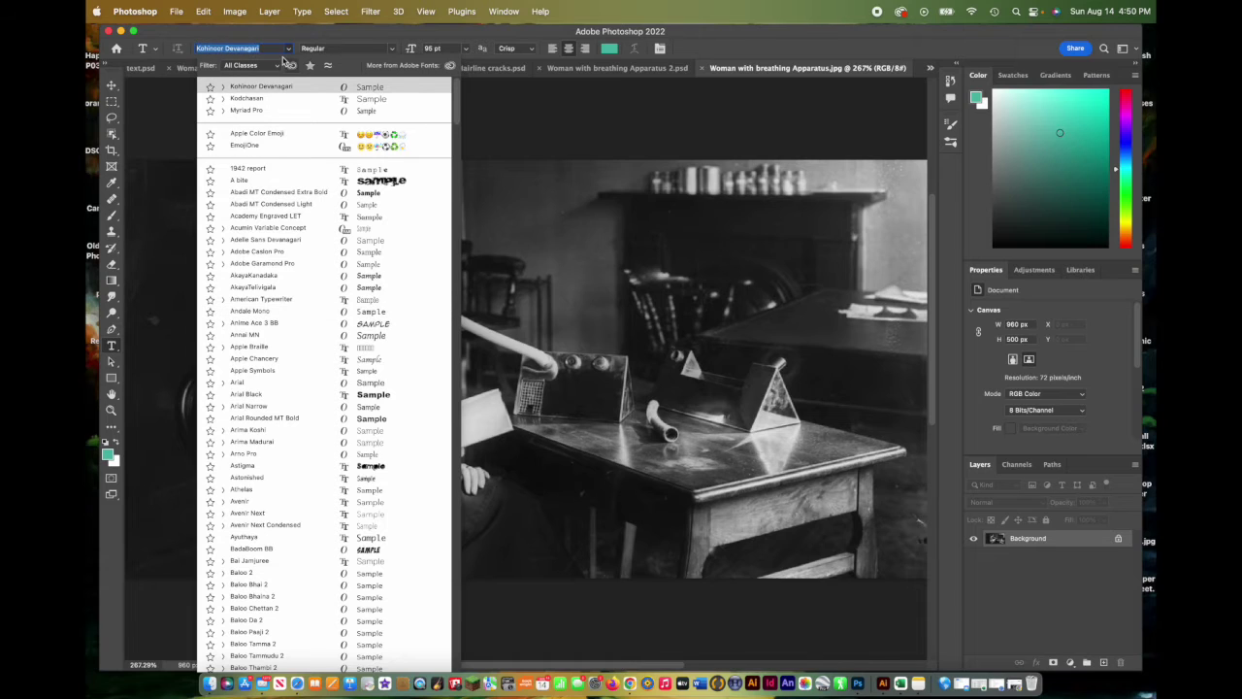
left_click(266, 32)
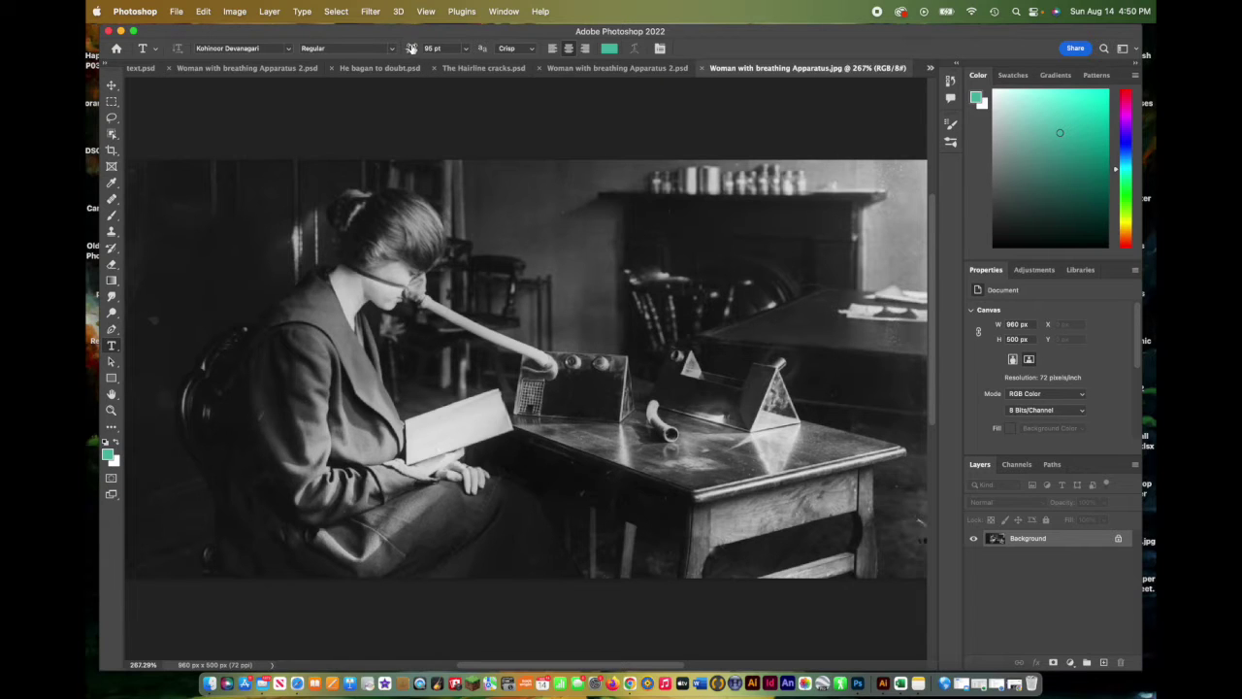
- Add the left-aligned caption "She was to spend three hours a day on the device" across the lower part of the photo
left_click(230, 527)
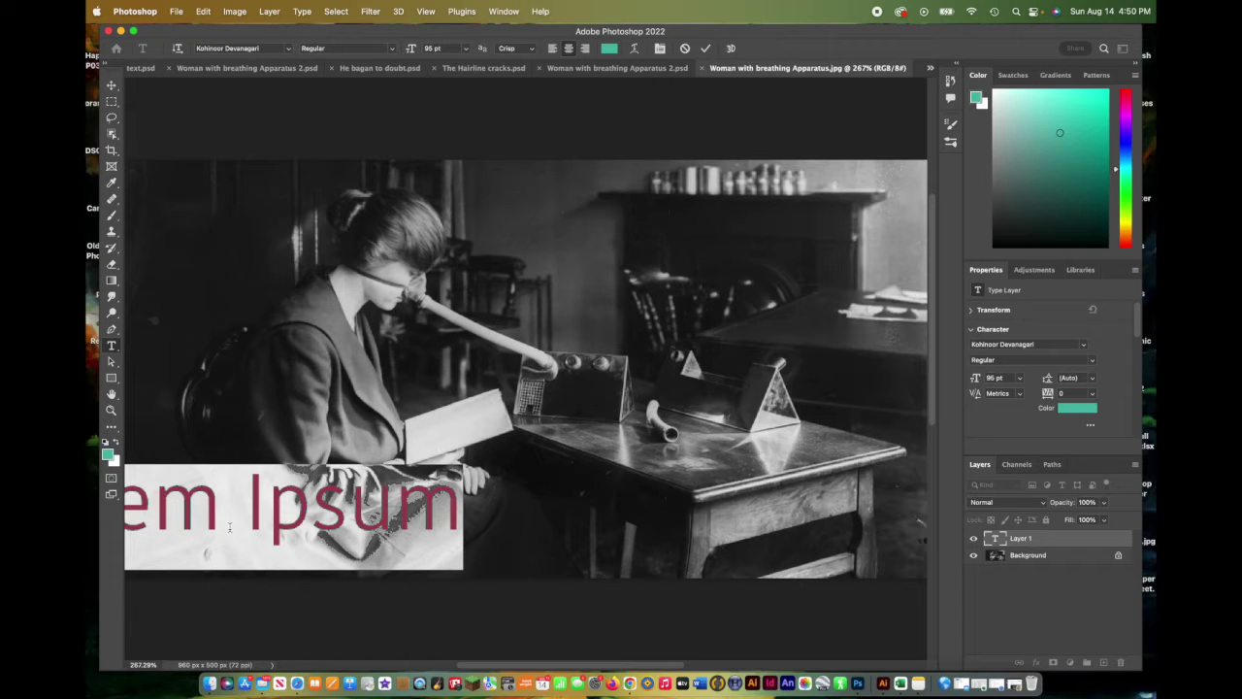
left_click(553, 50)
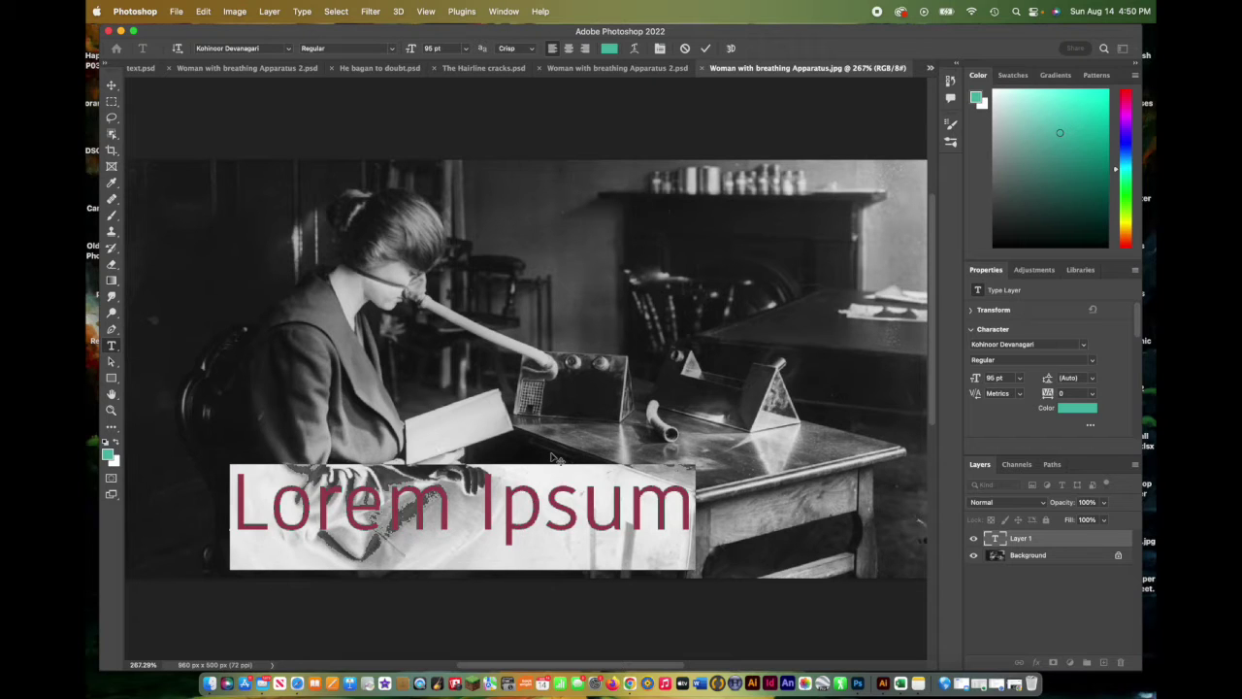
type("She")
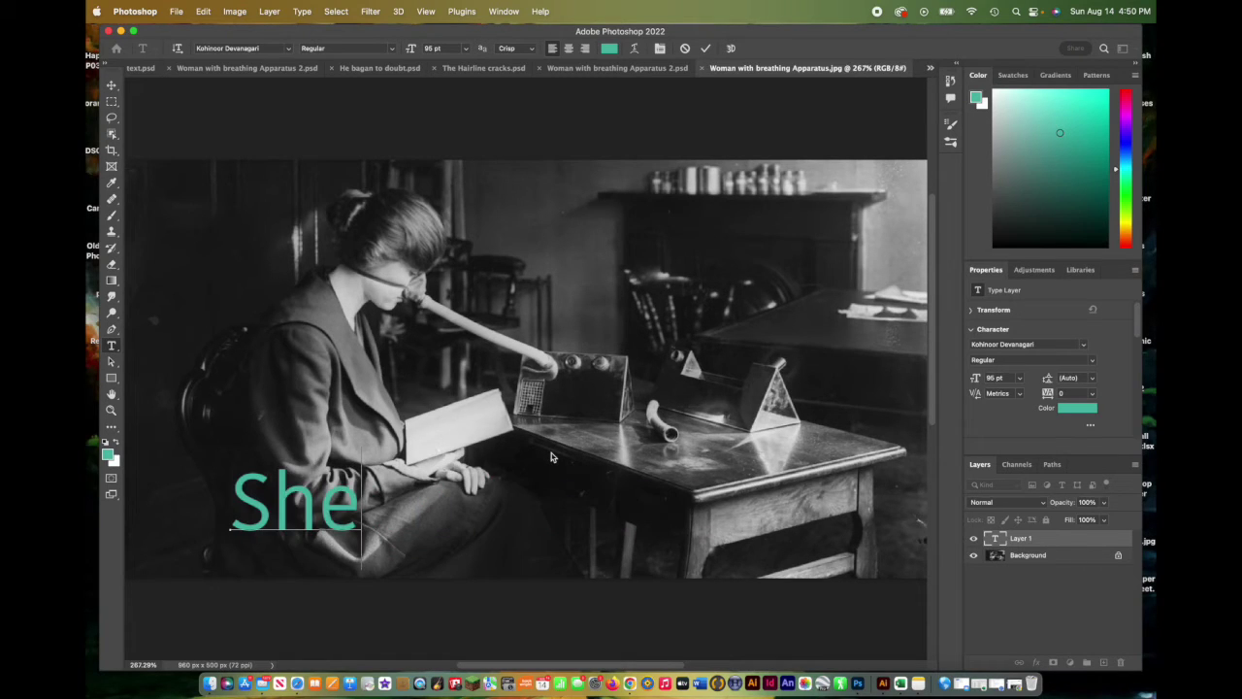
type(" was t")
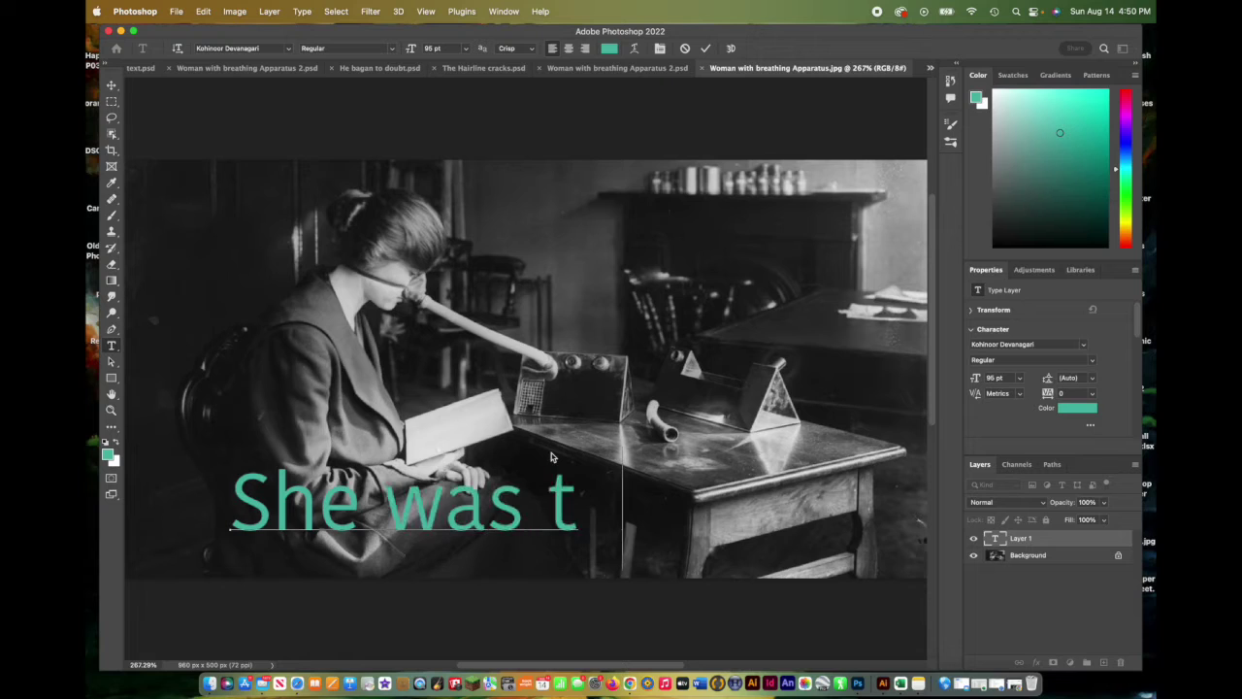
type("o spend")
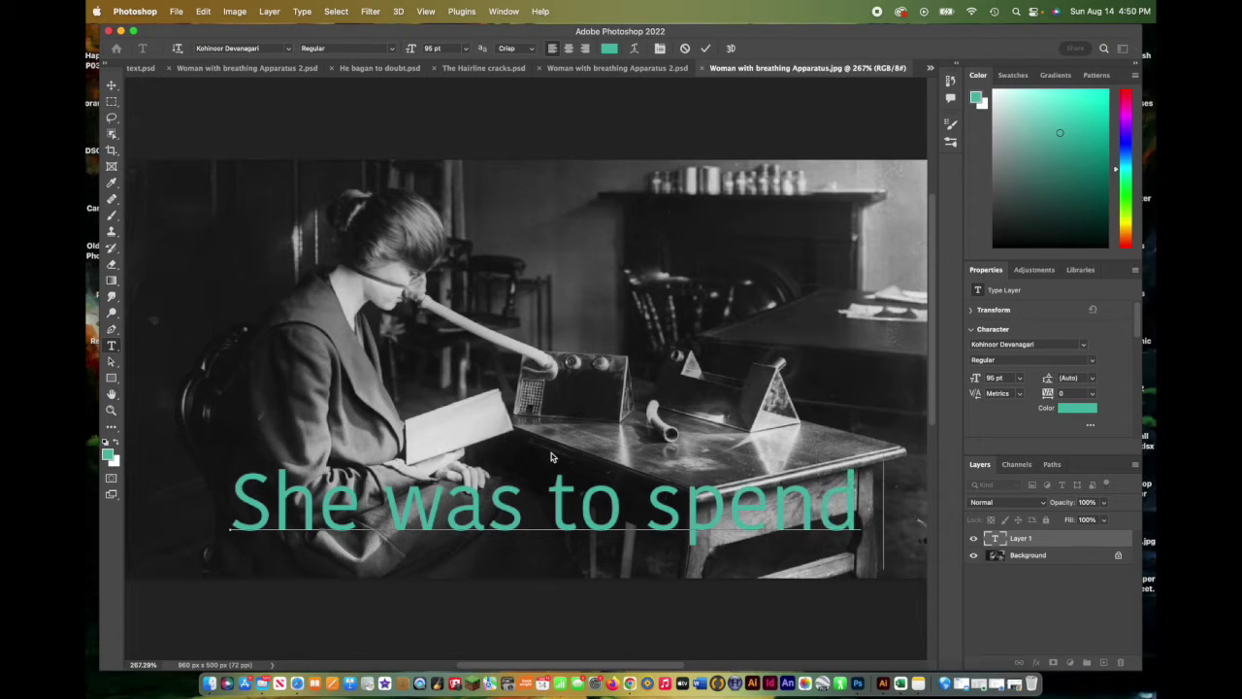
type(" th")
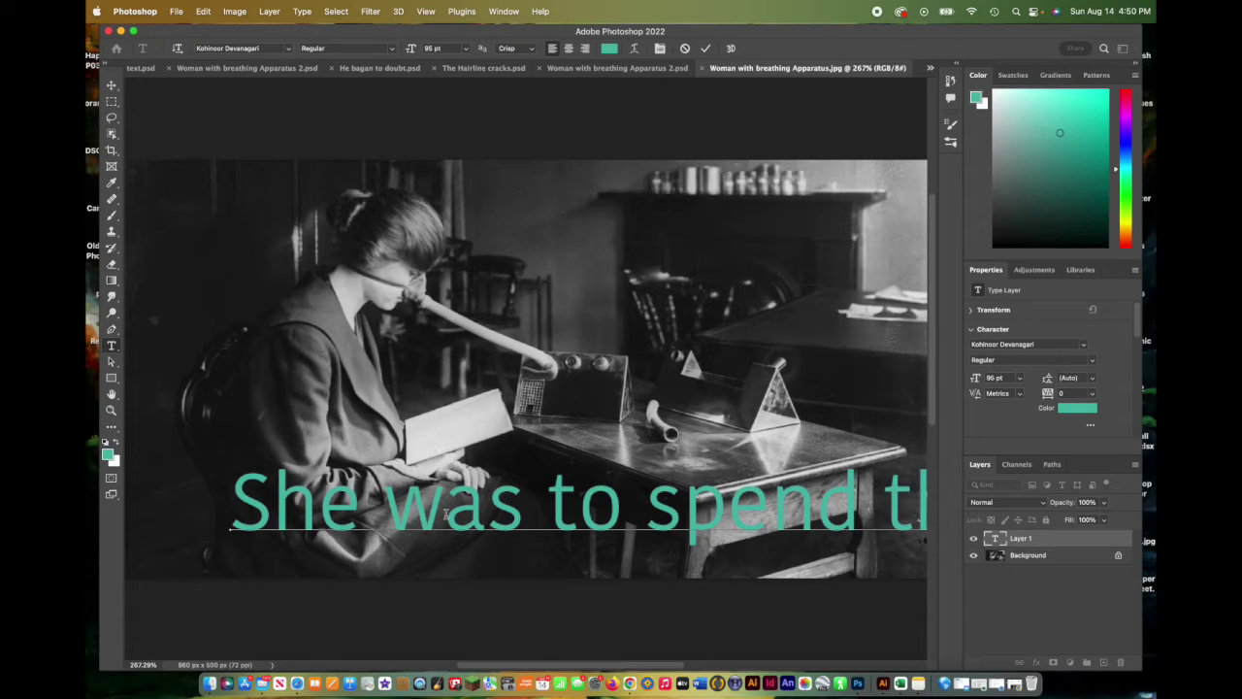
- Reduce the whole caption's font size to 41 pt
left_click(445, 512)
key("super+a")
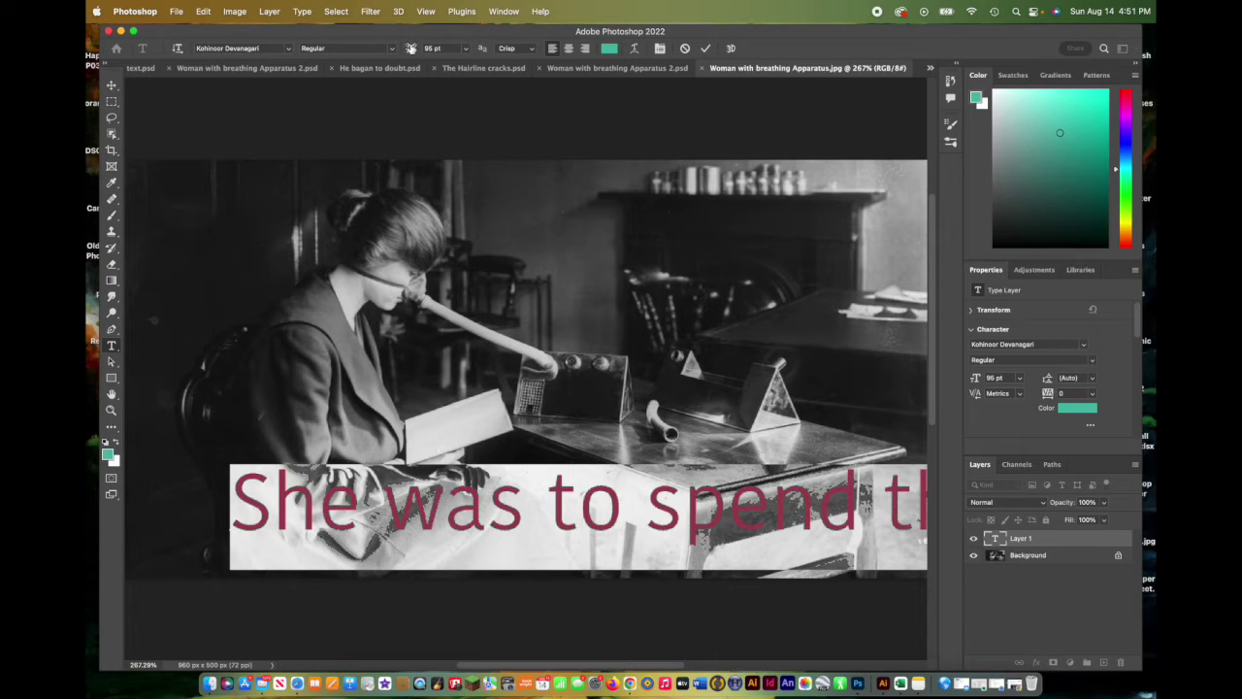
left_click_drag(410, 48, 376, 48)
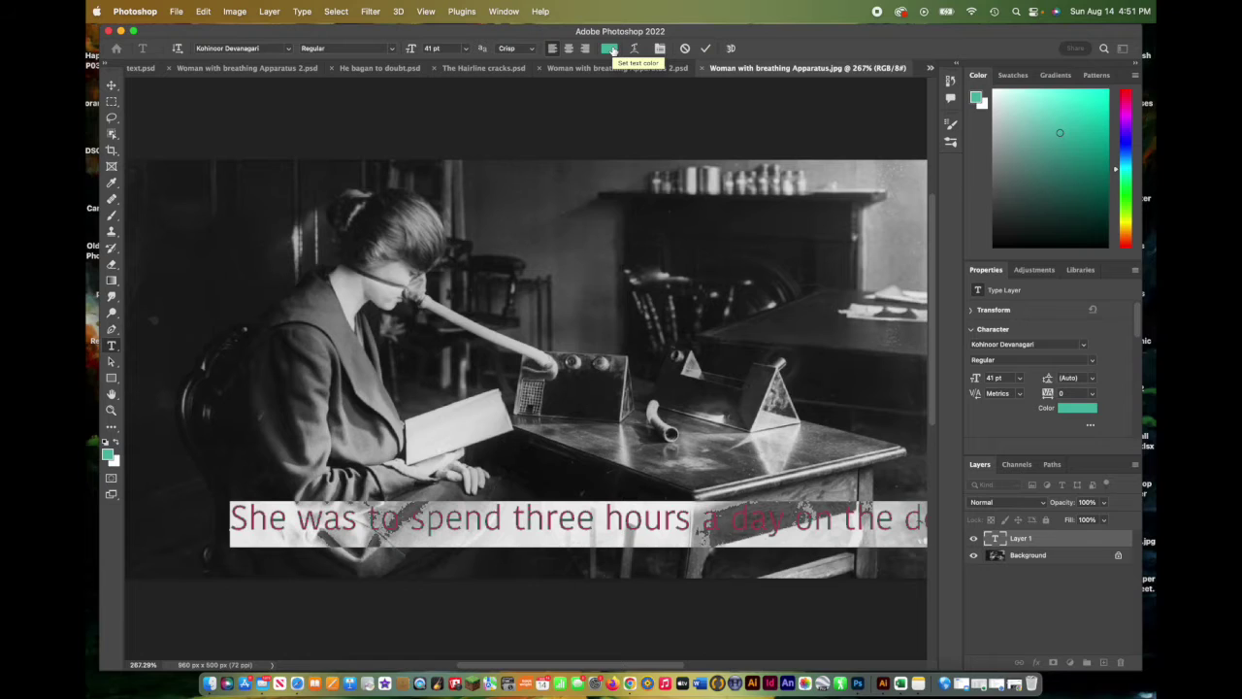
- Set the caption's text color to light grey e2e2e2, sampled from the open book's page in the photo
left_click(610, 49)
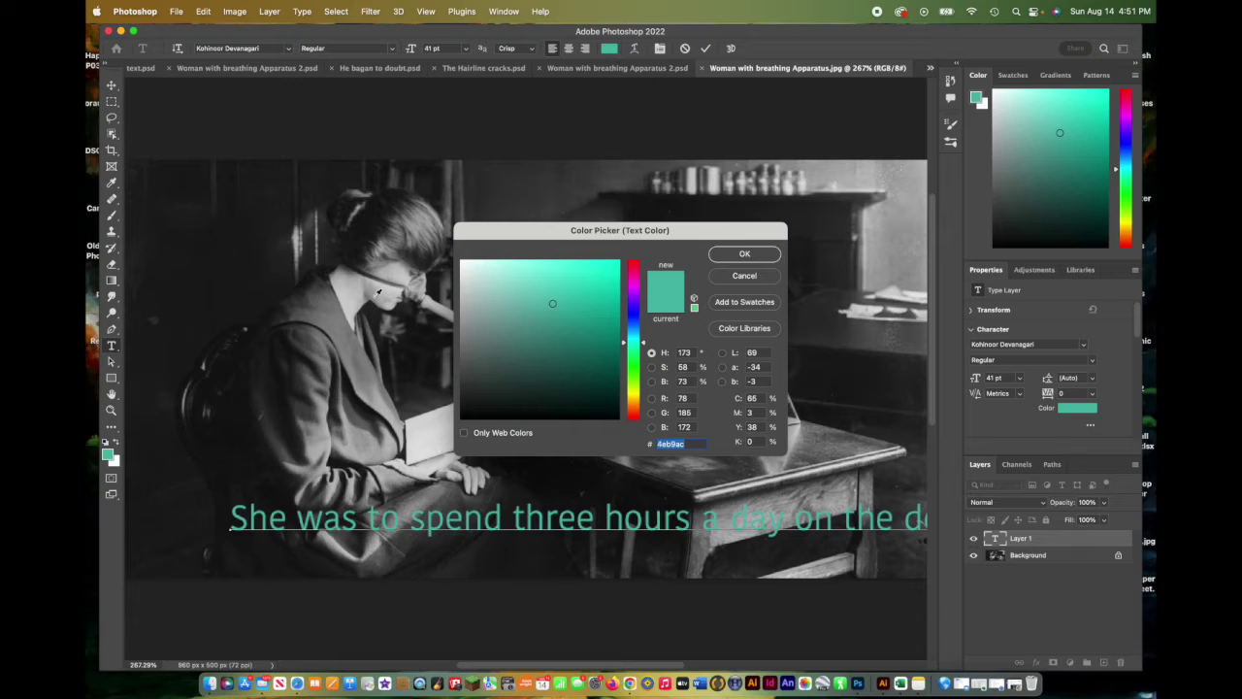
left_click(229, 242)
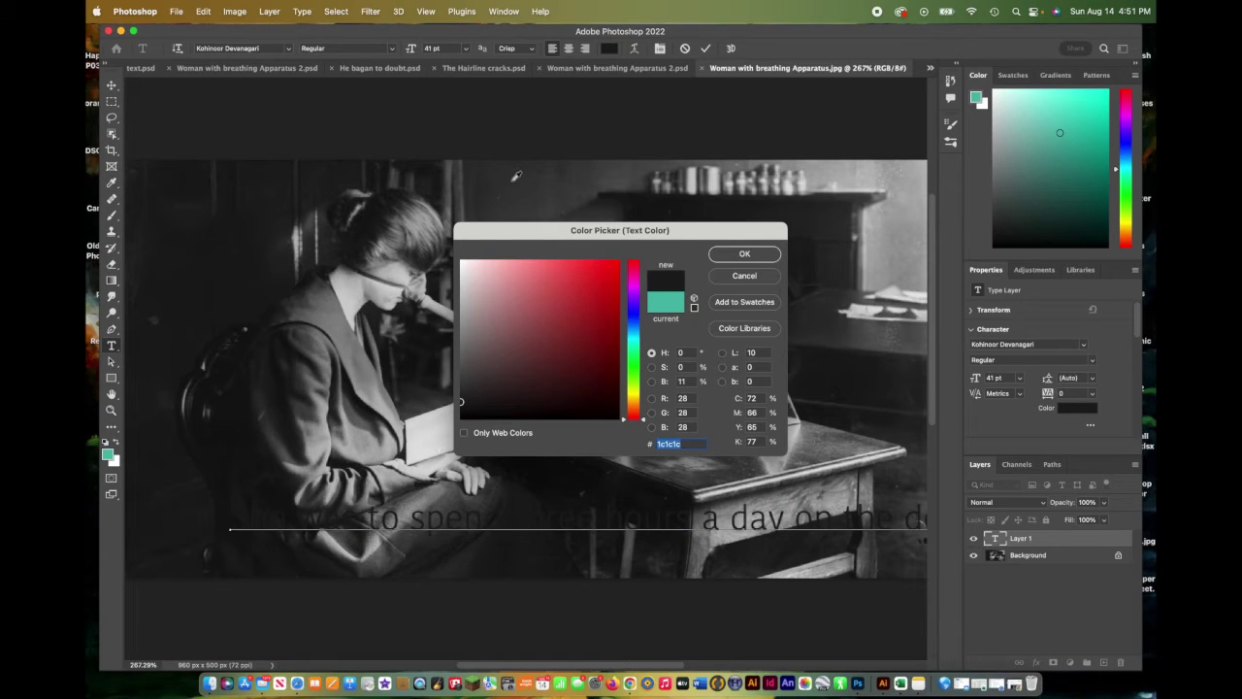
left_click(899, 245)
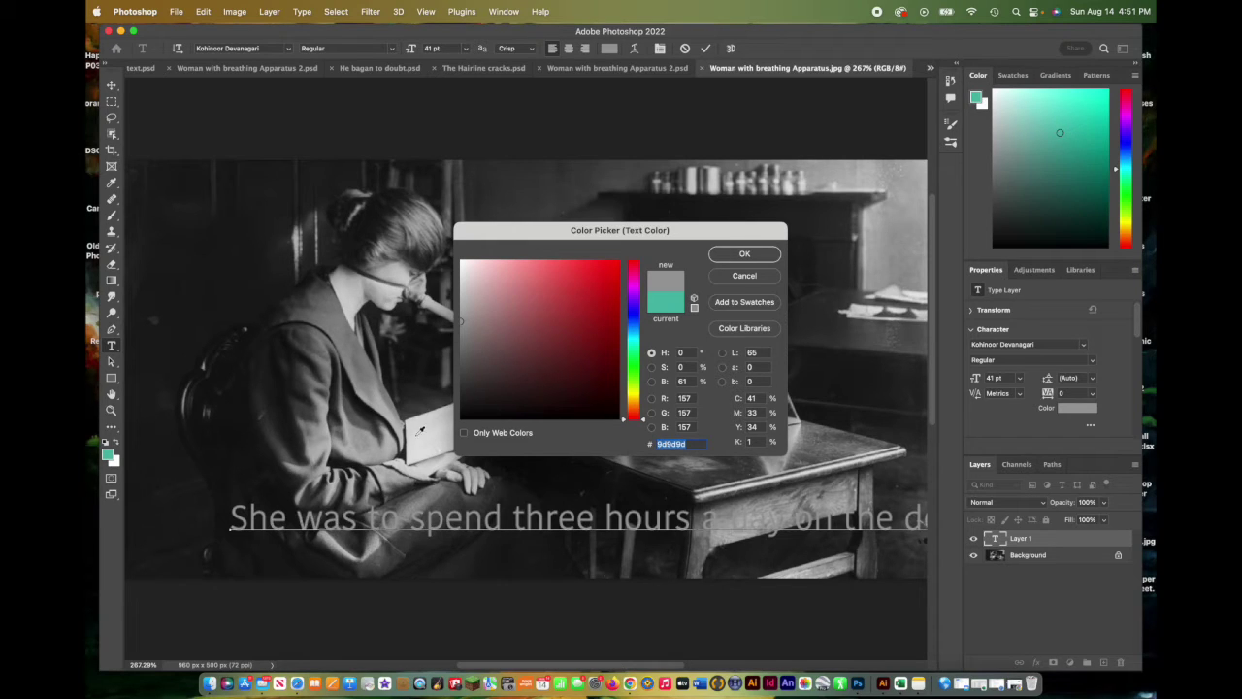
left_click(346, 340)
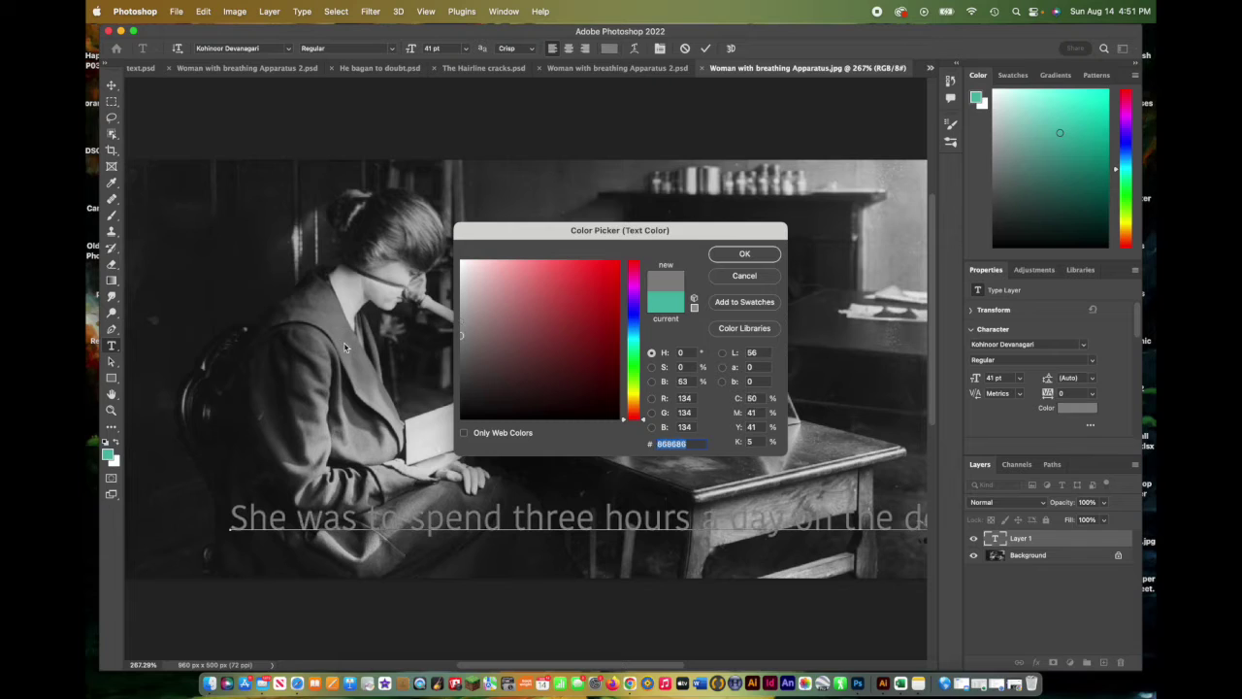
left_click(419, 449)
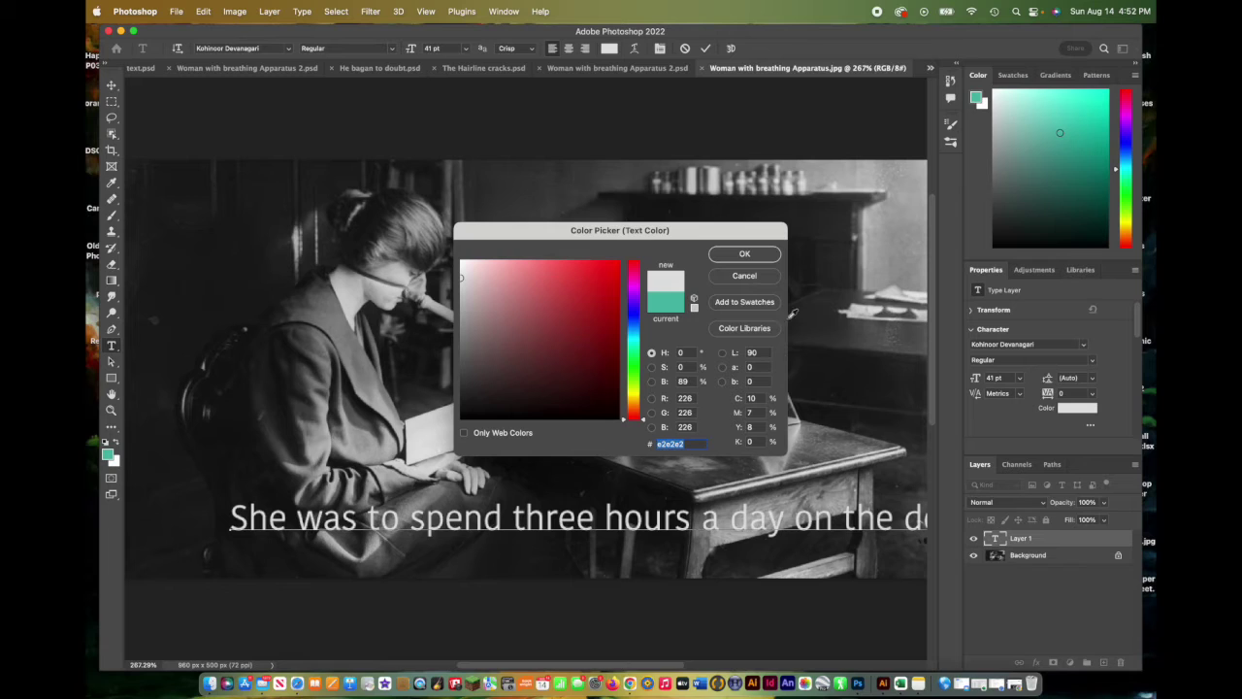
left_click(762, 257)
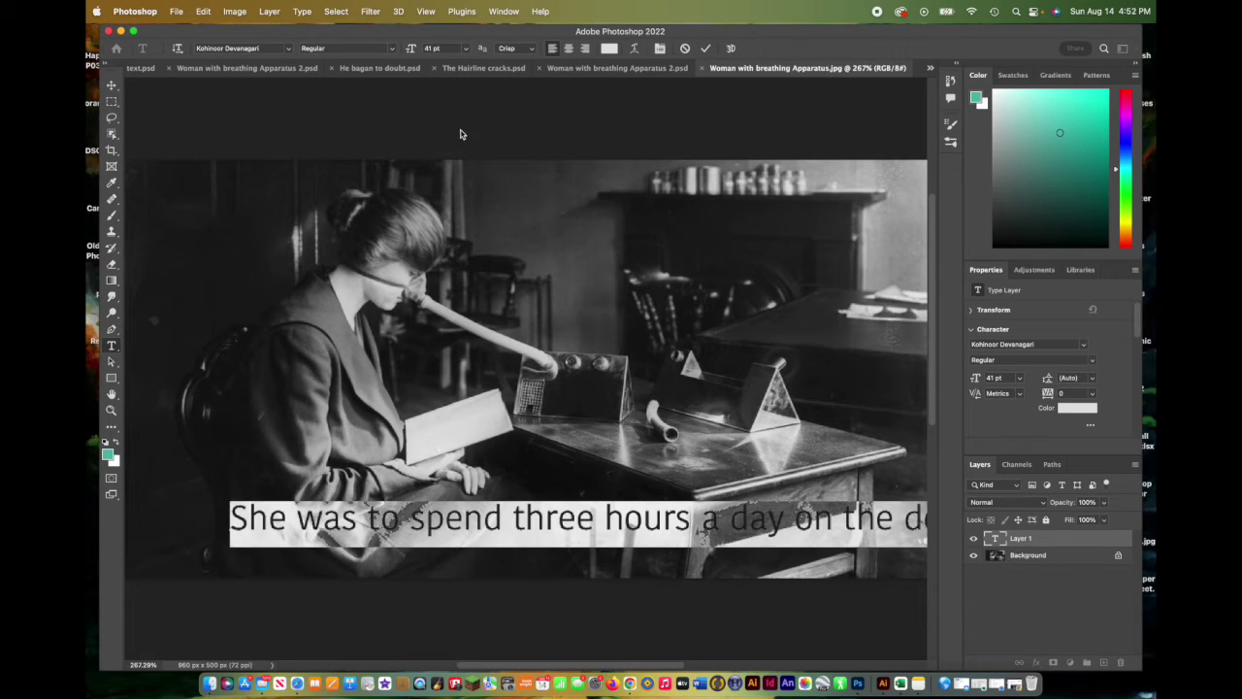
- Move the caption so it is horizontally centered near the photo's lower edge
left_click(112, 88)
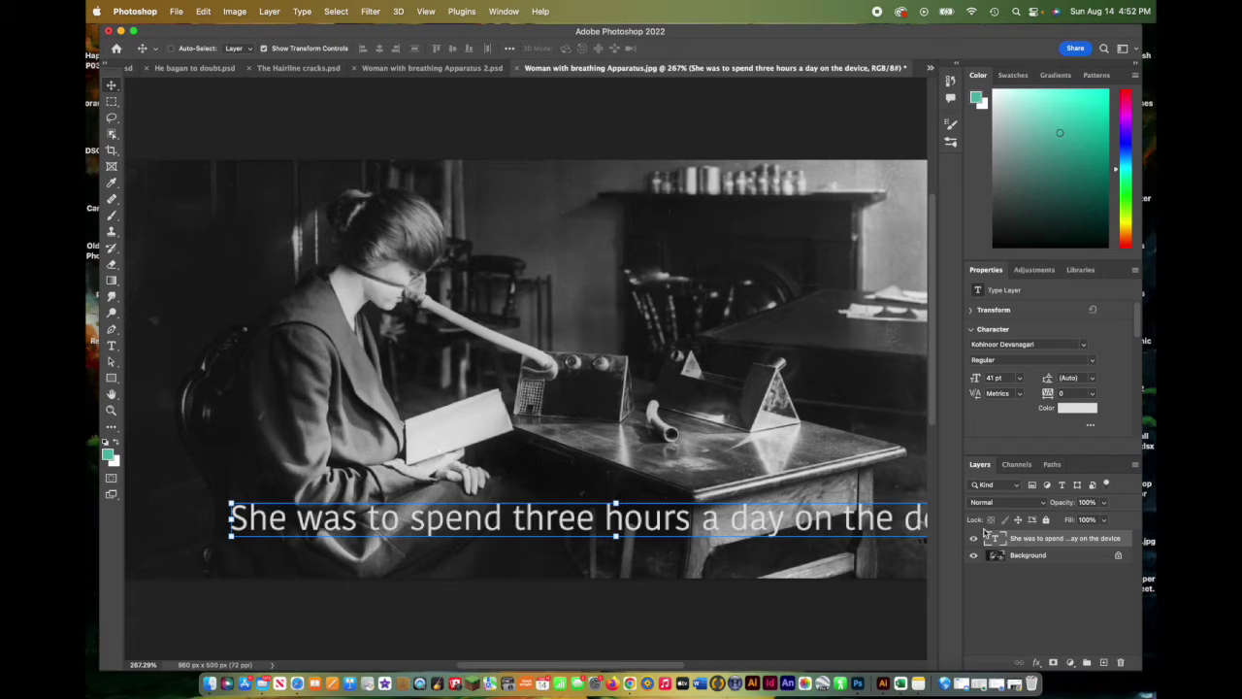
left_click_drag(448, 530, 356, 554)
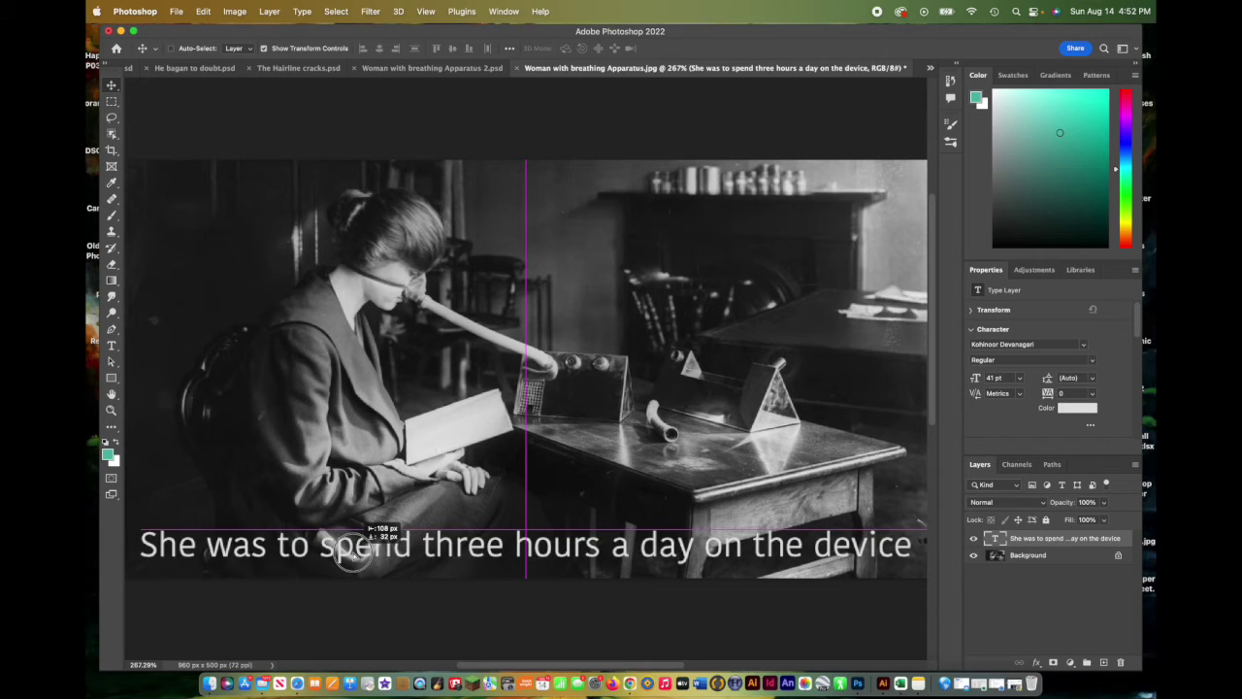
left_click_drag(355, 554, 355, 555)
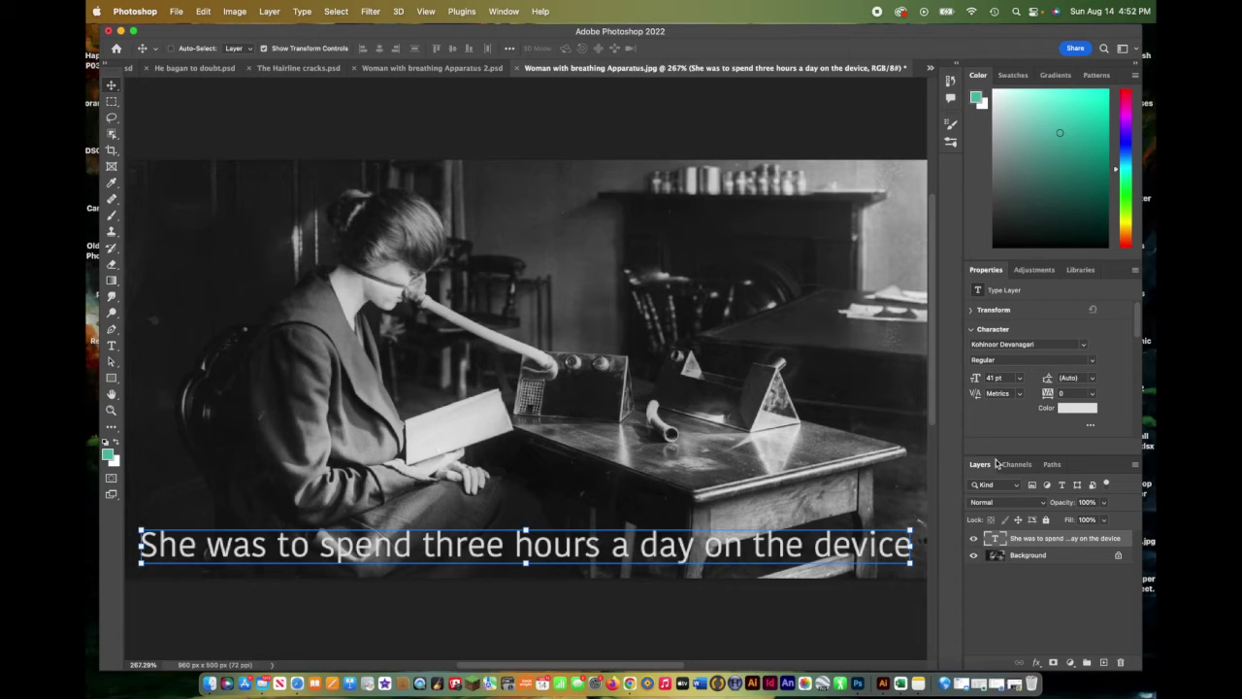
- Duplicate the Background layer as "Background copy" in the same document
left_click(1046, 556)
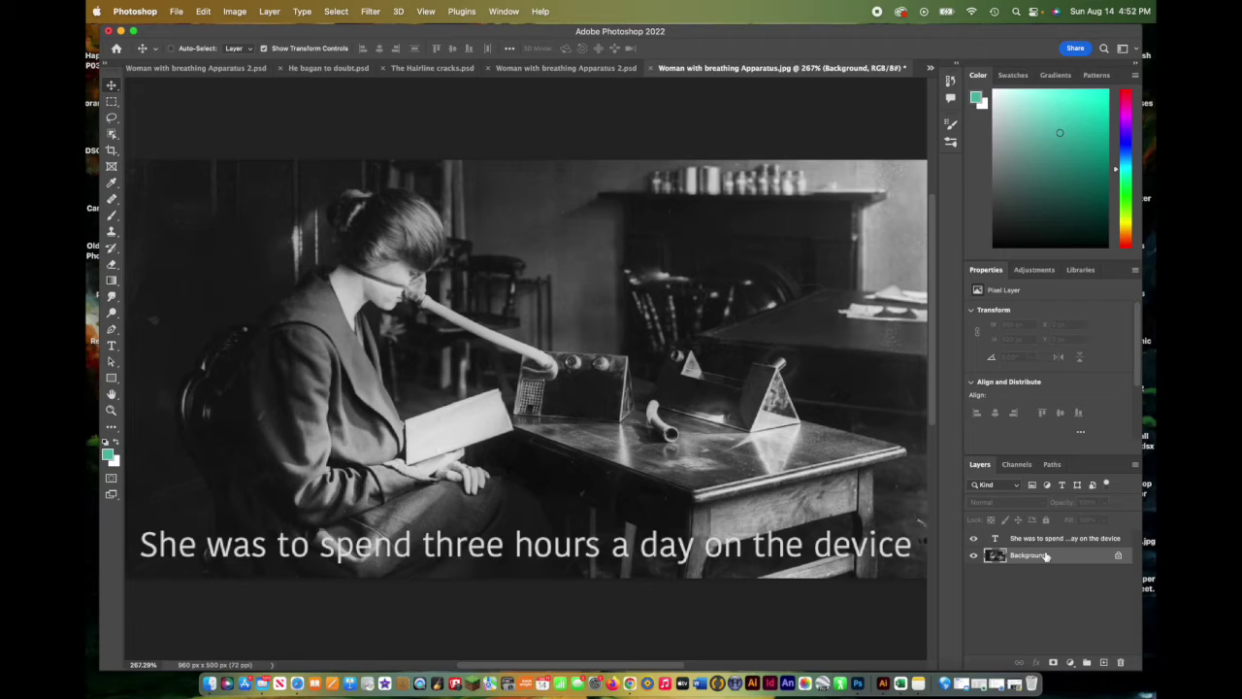
right_click(1046, 555)
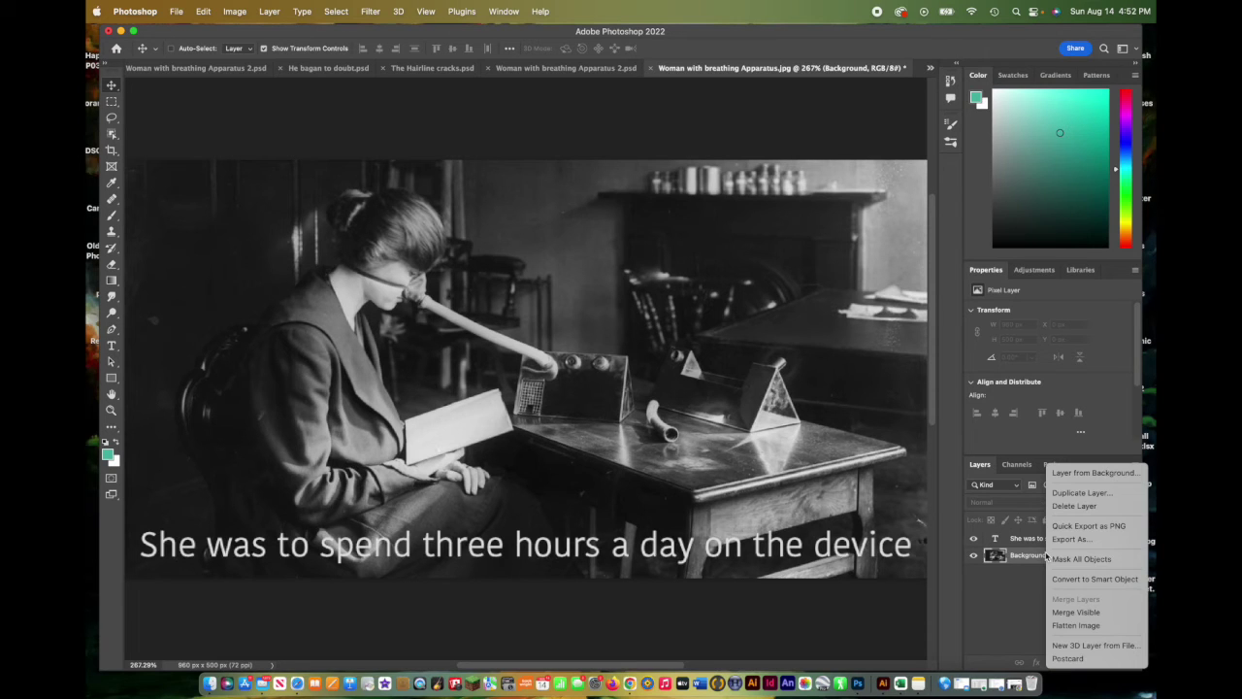
left_click(1079, 493)
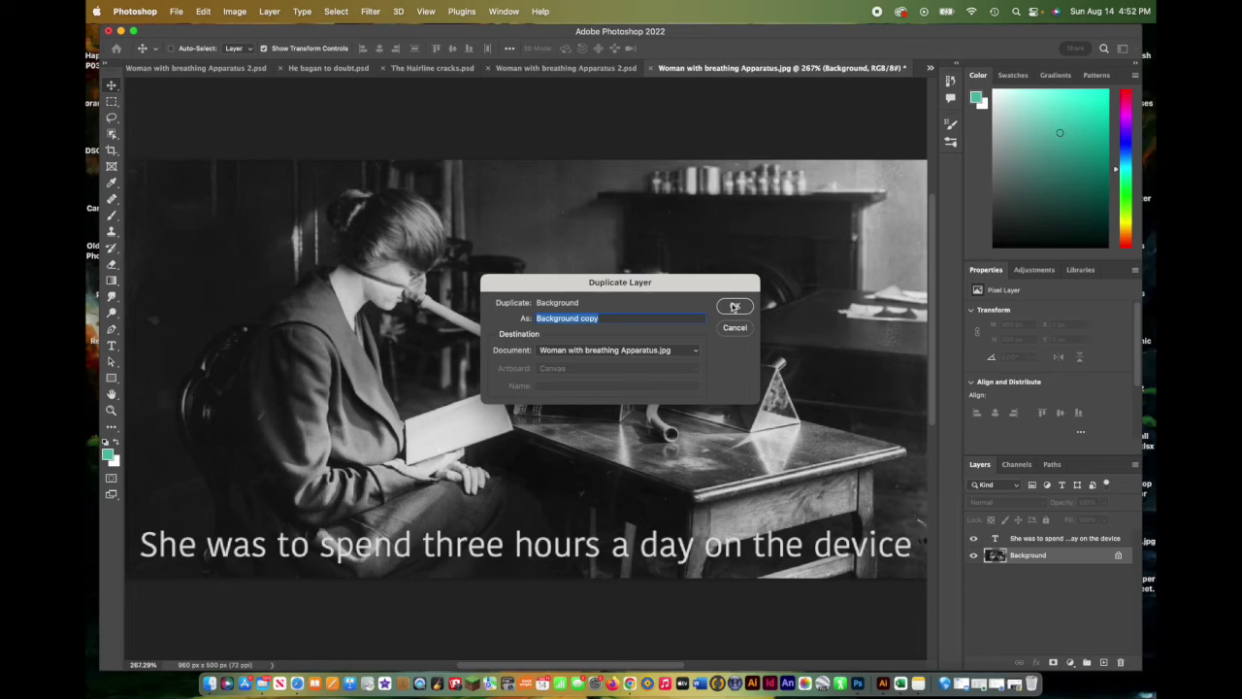
left_click(735, 307)
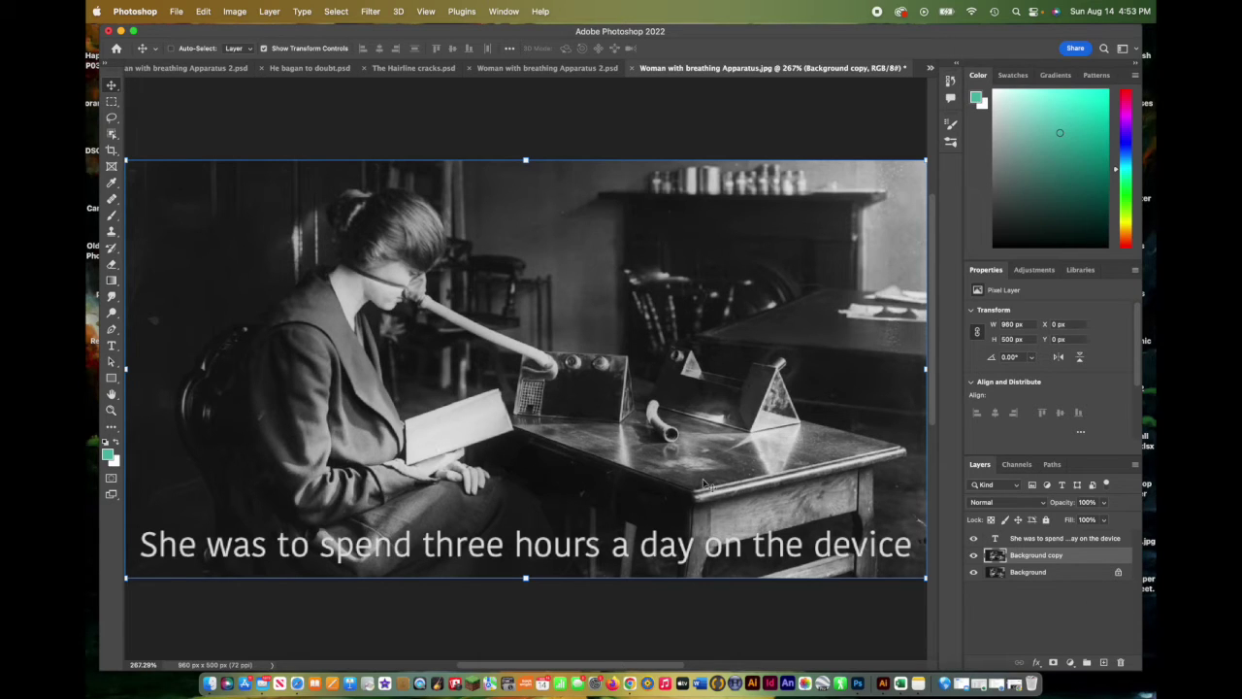
- Set up the Burn tool on the Background copy layer with a brush size of 80 px
left_click(1038, 574)
left_click(1032, 555)
left_click(112, 312)
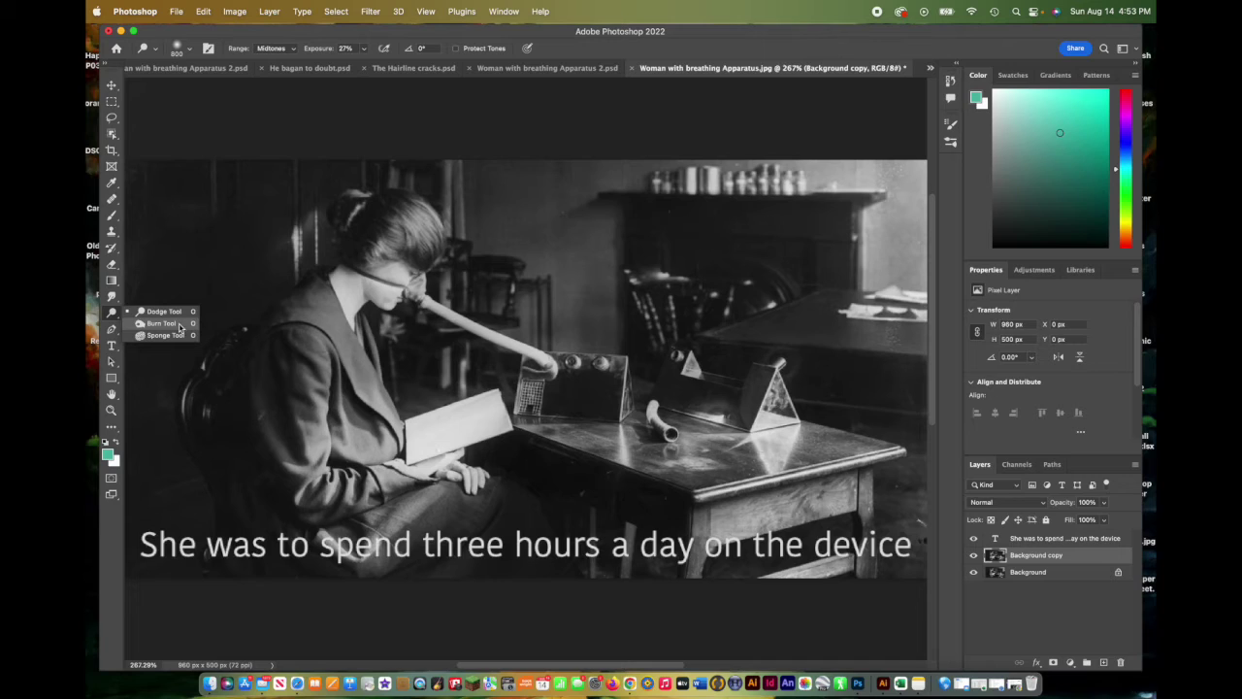
left_click(180, 327)
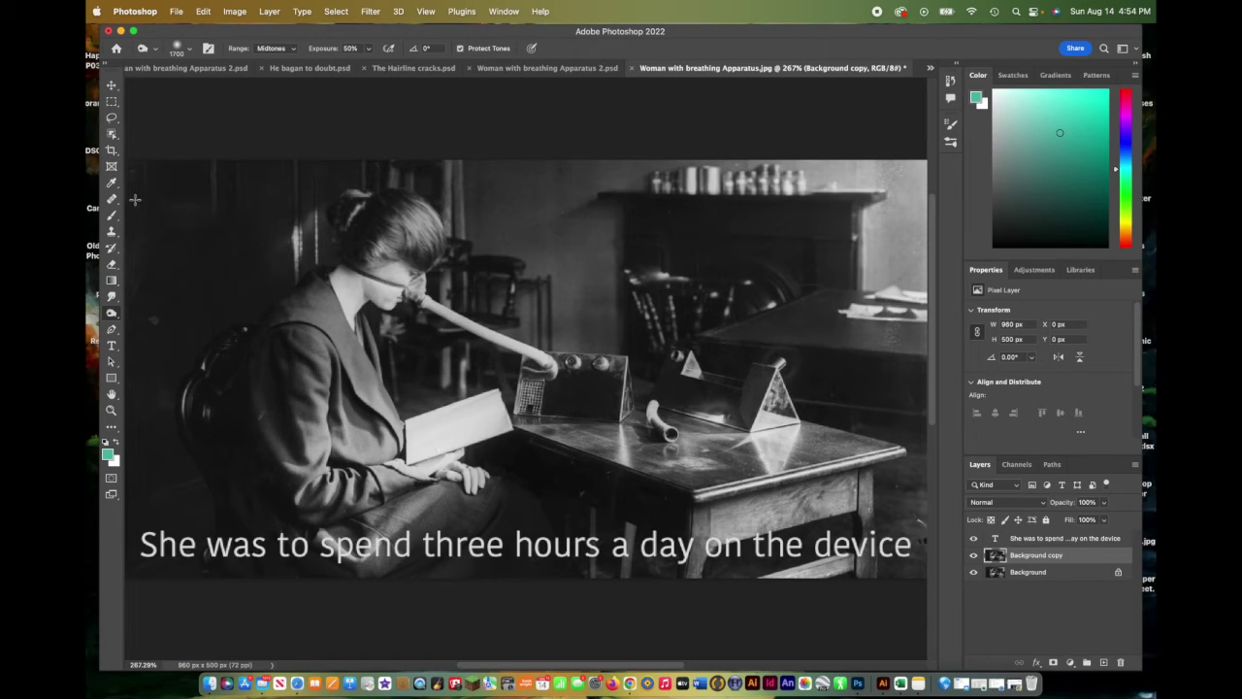
left_click(190, 52)
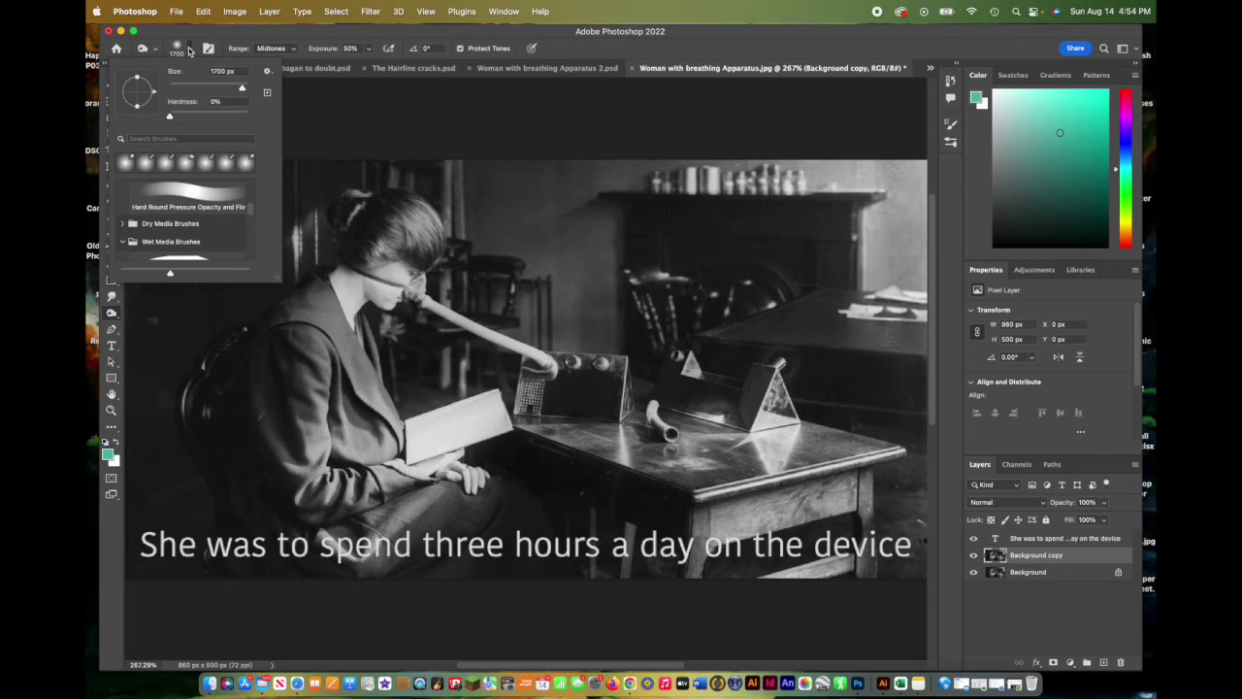
left_click_drag(241, 88, 192, 89)
left_click_drag(192, 88, 190, 88)
left_click(353, 542)
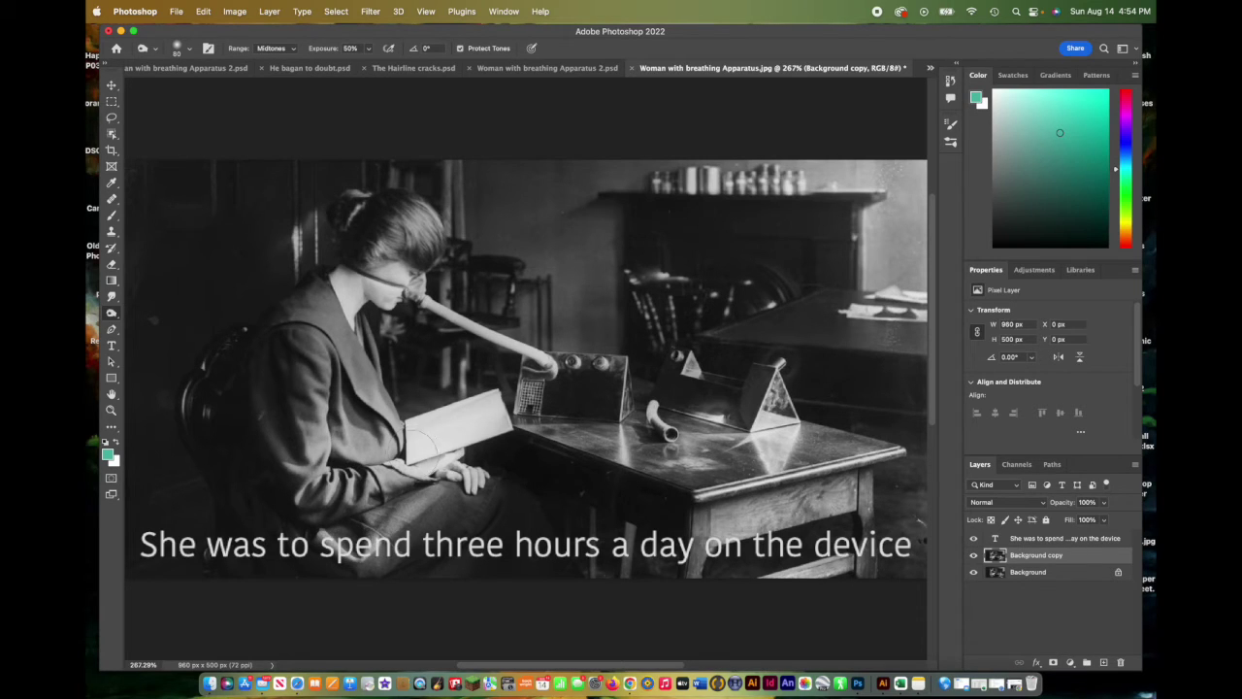
- Try out the Burn brush size by enlarging it to 500 px and shrinking it to 100 px
key("bracketright")
key("bracketright")
key("bracketright")
key("bracketright")
key("bracketright")
key("bracketright")
key("bracketright")
key("bracketright")
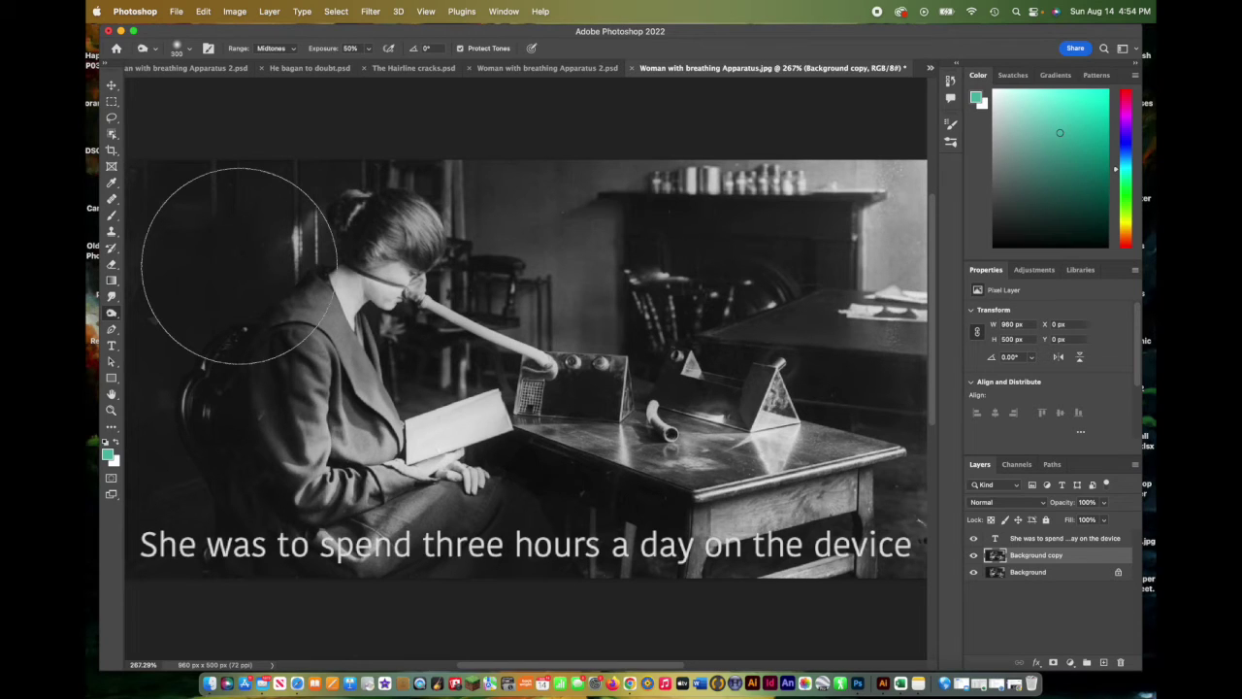
key("bracketleft")
key("bracketleft")
key("bracketleft")
key("bracketleft")
key("bracketleft")
key("bracketleft")
key("bracketleft")
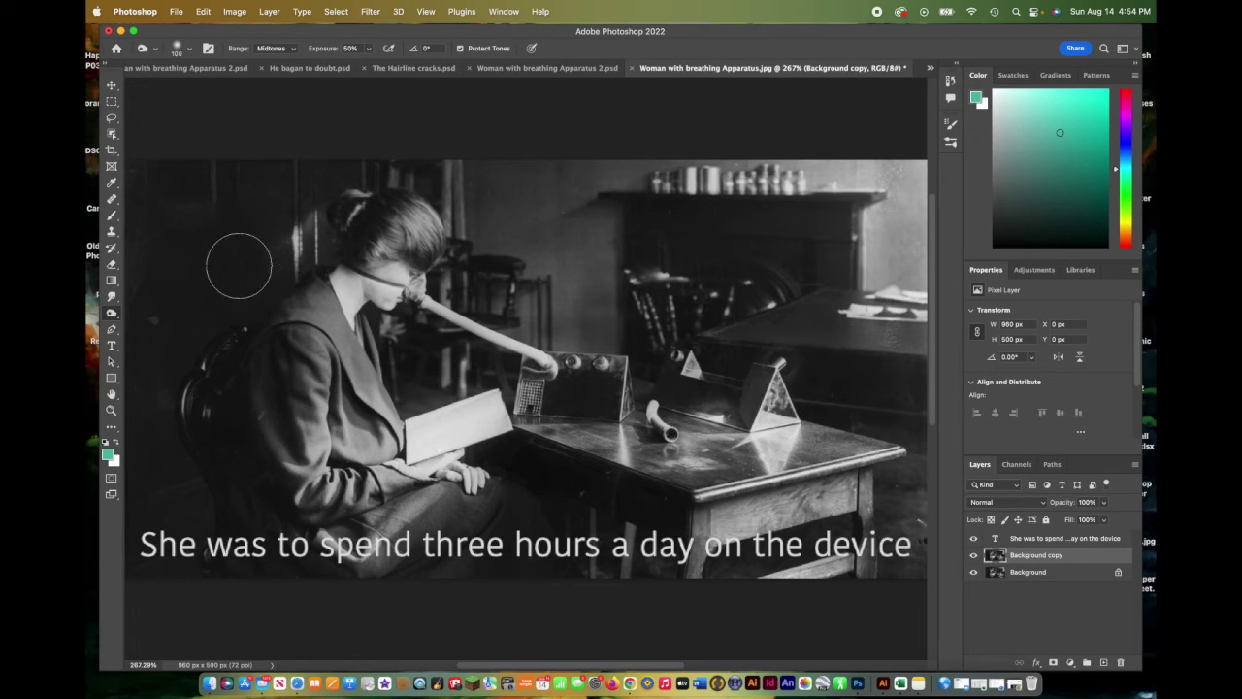
- Darken the lower part of the photo behind the caption with the Burn tool, using a 90 px brush
key("bracketright")
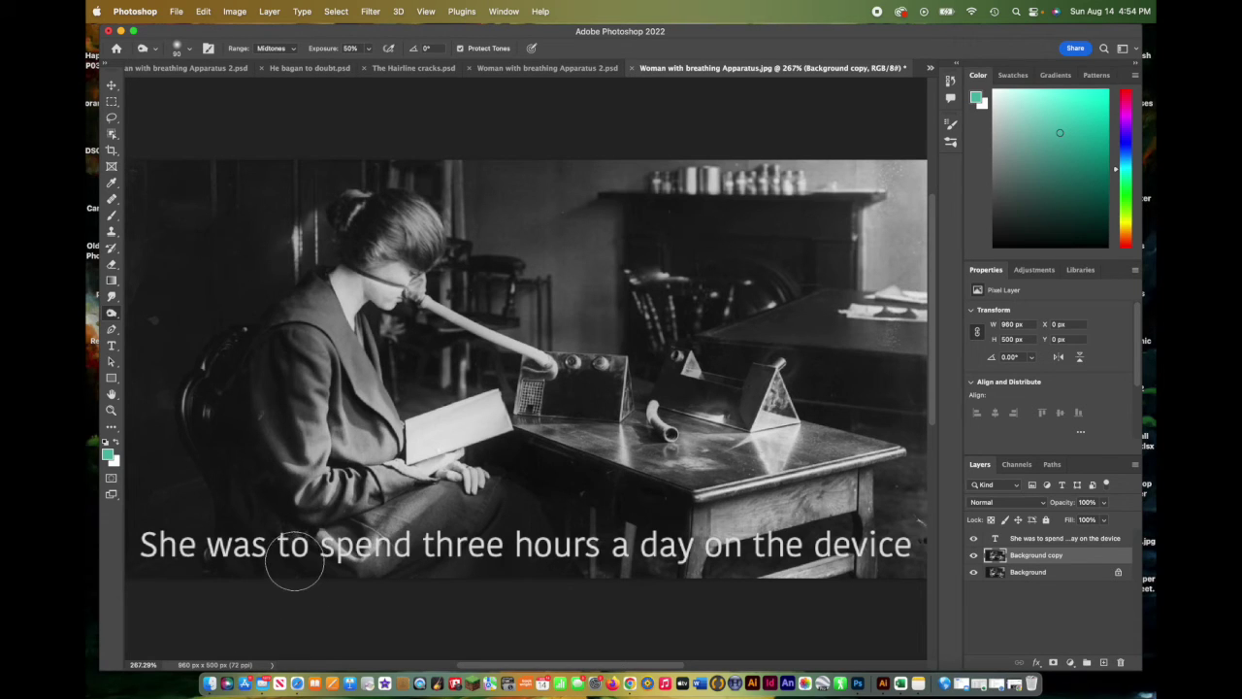
key("bracketleft")
key("bracketright")
key("bracketleft")
key("bracketleft")
key("bracketleft")
key("bracketright")
key("bracketright")
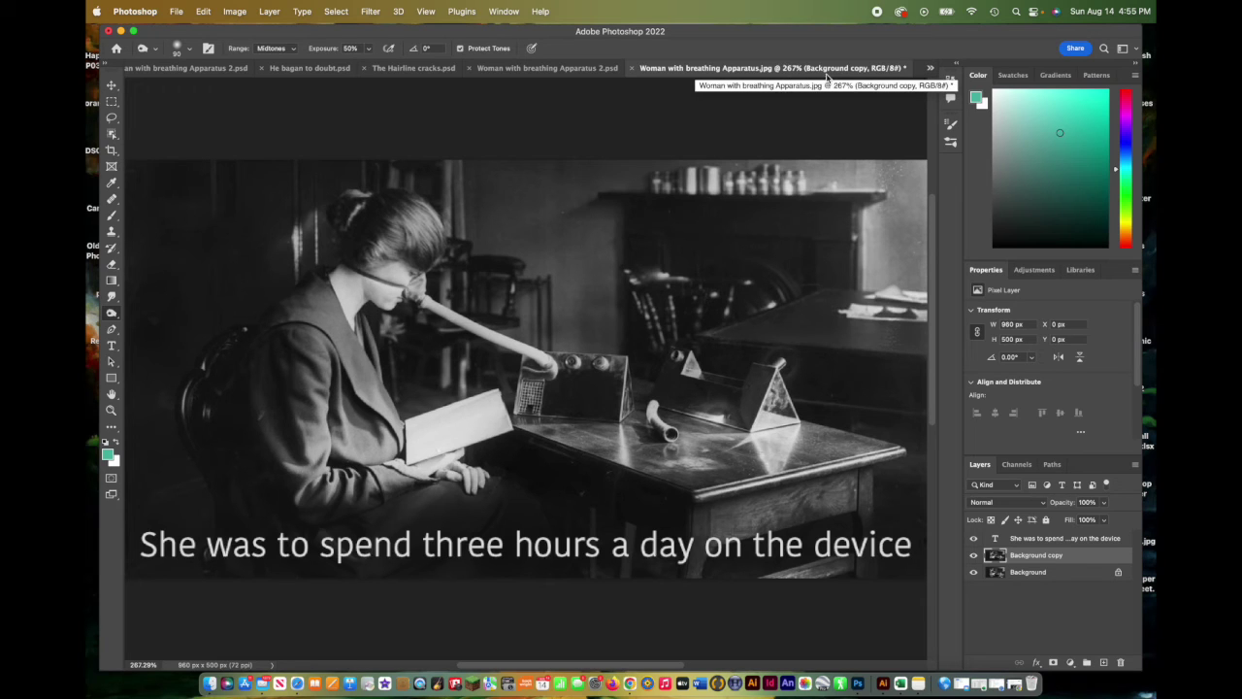
- Save the layered document to the Desktop in Photoshop format as "Woman with breathing Apparatus", with Maximize Compatibility on
left_click(177, 10)
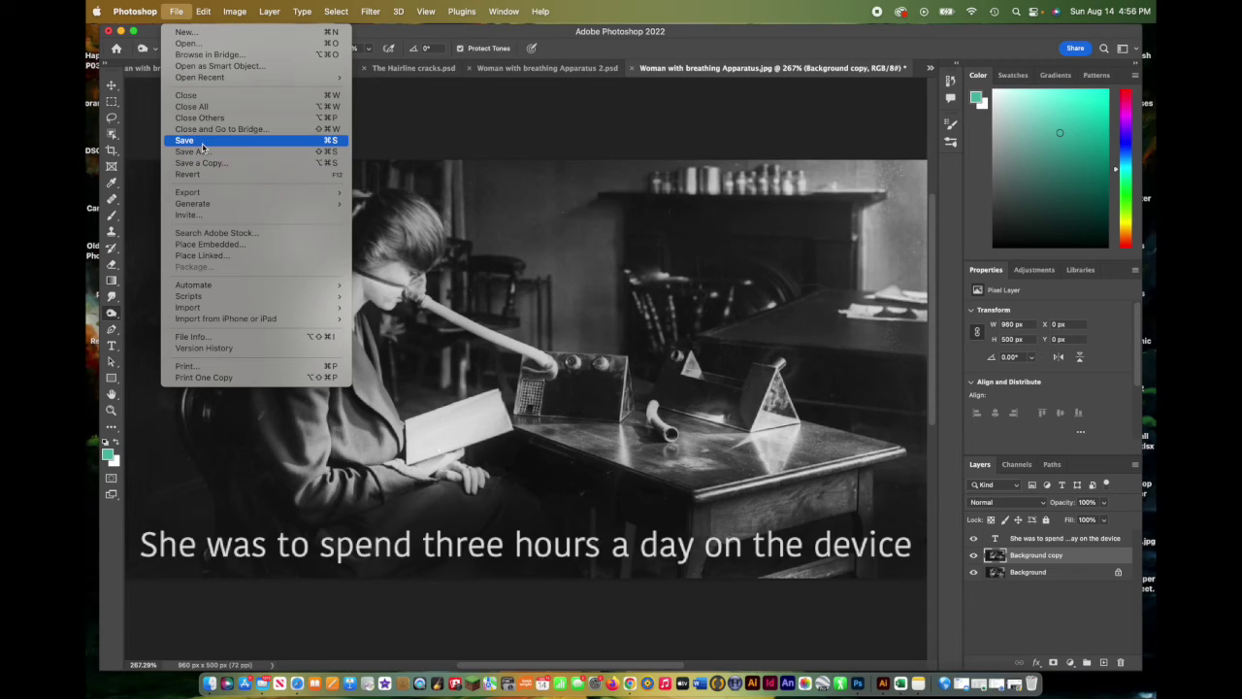
left_click(203, 147)
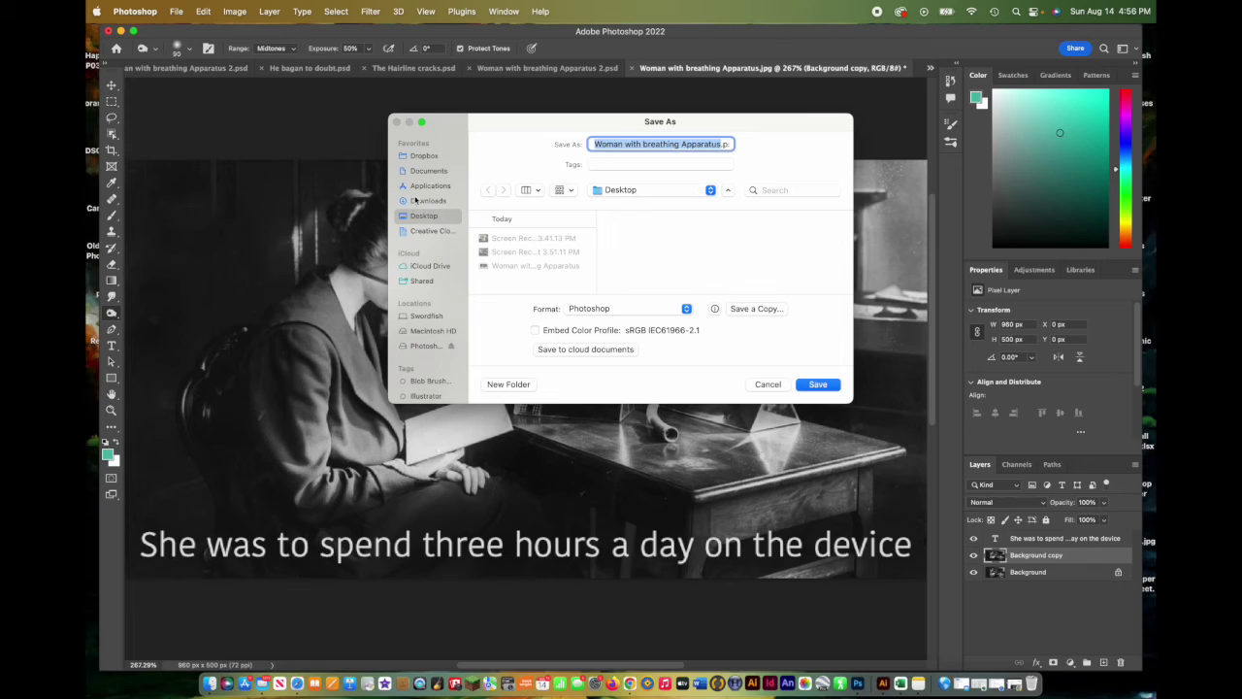
scroll(417, 200, "down", 1)
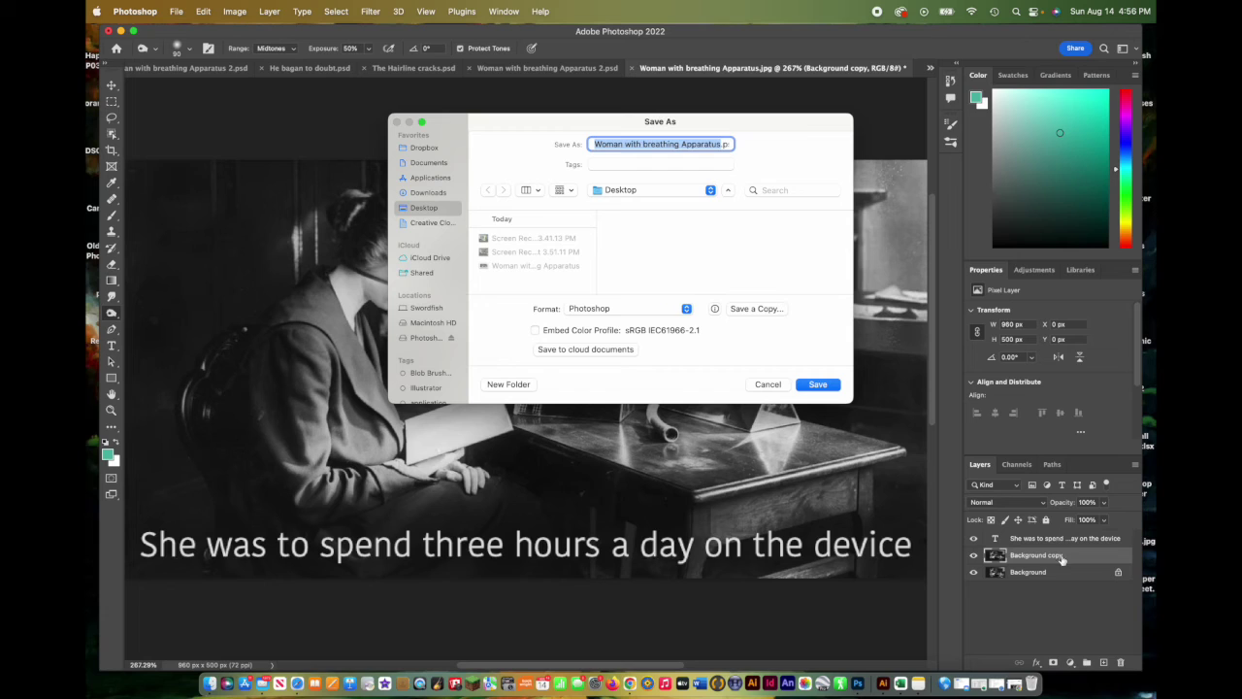
left_click(819, 384)
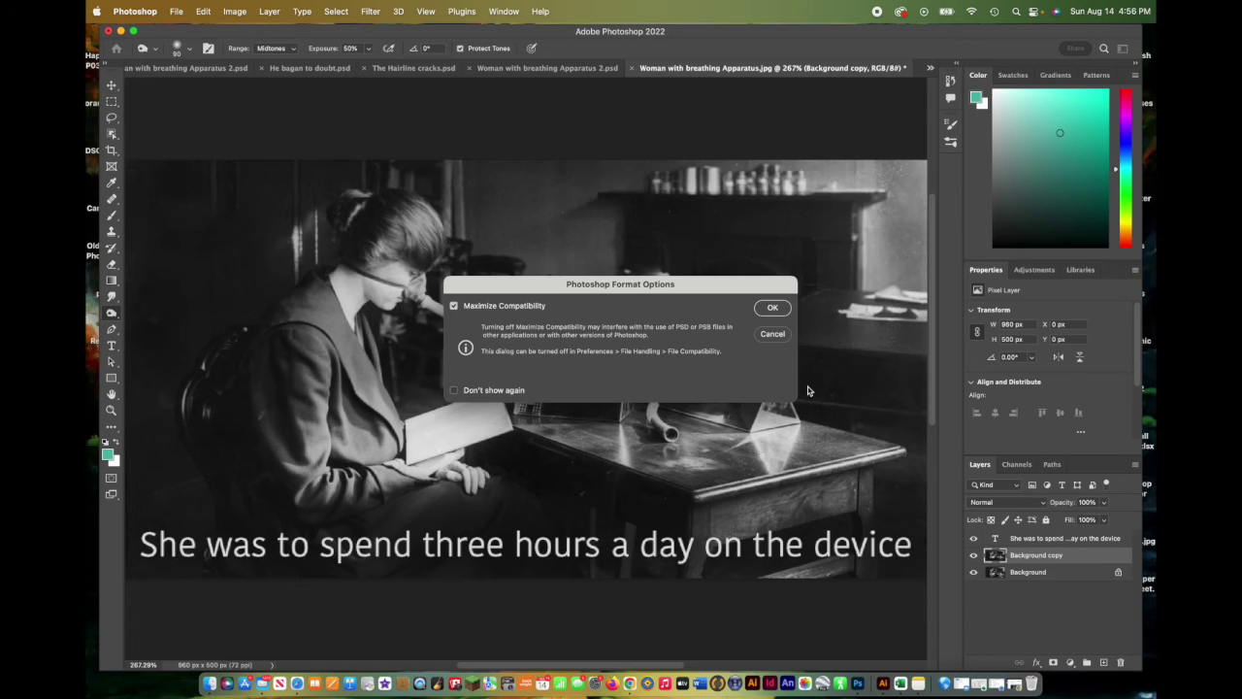
left_click(772, 309)
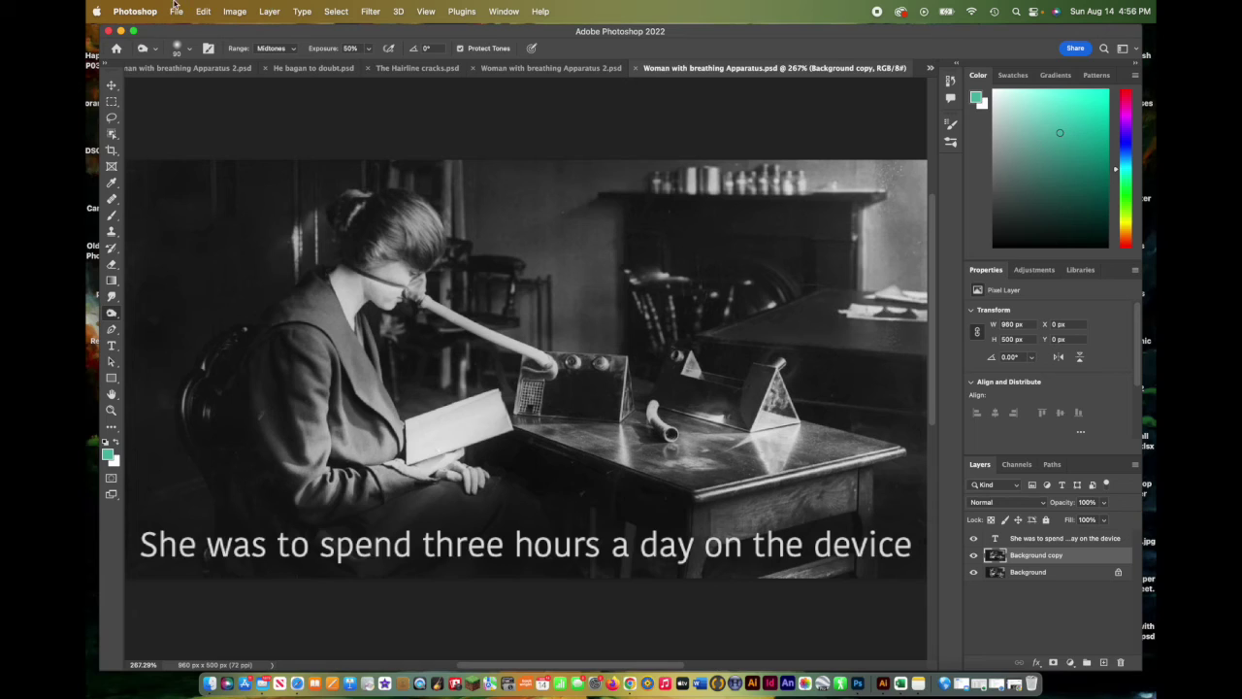
- Quick-export the captioned image as a PNG named "Woman with breathing Apparatus" to the Desktop
left_click(176, 8)
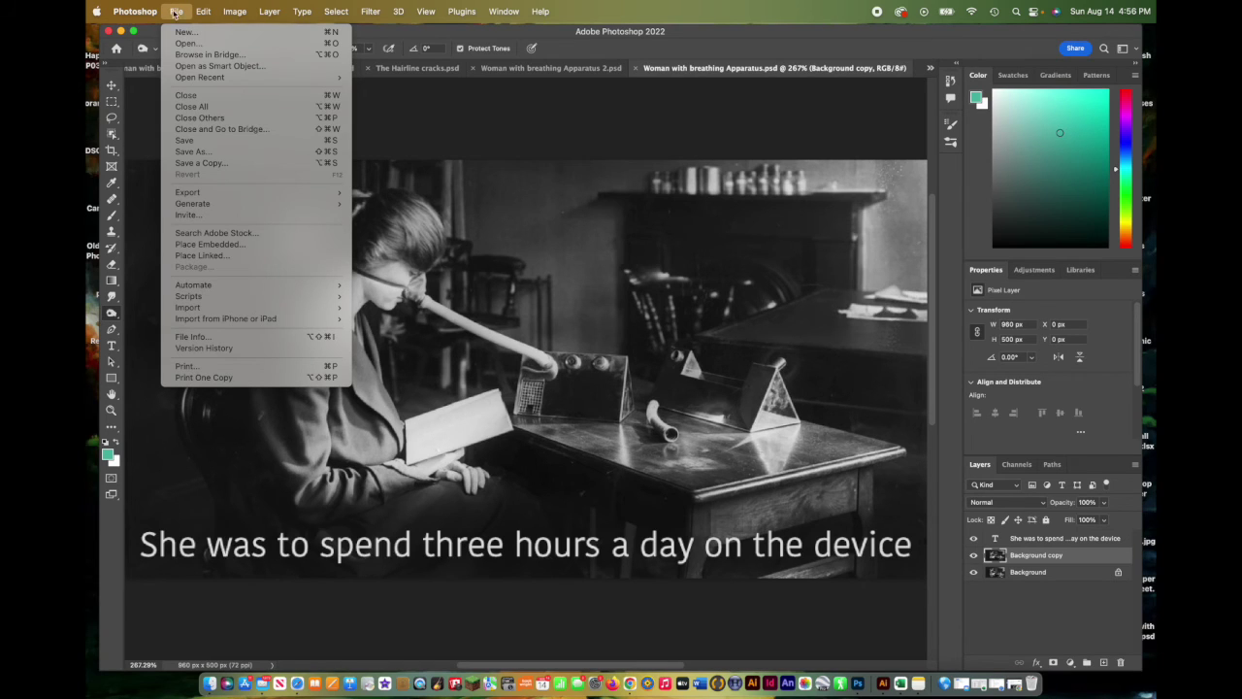
mouse_move(214, 194)
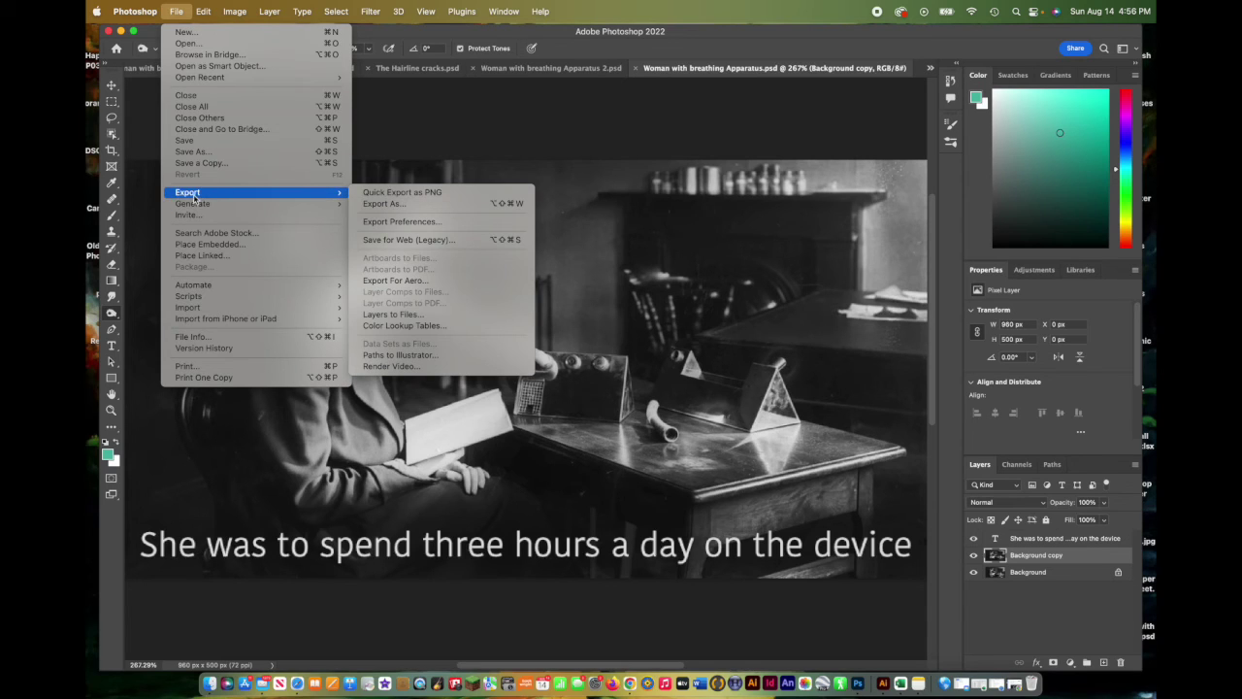
left_click(411, 194)
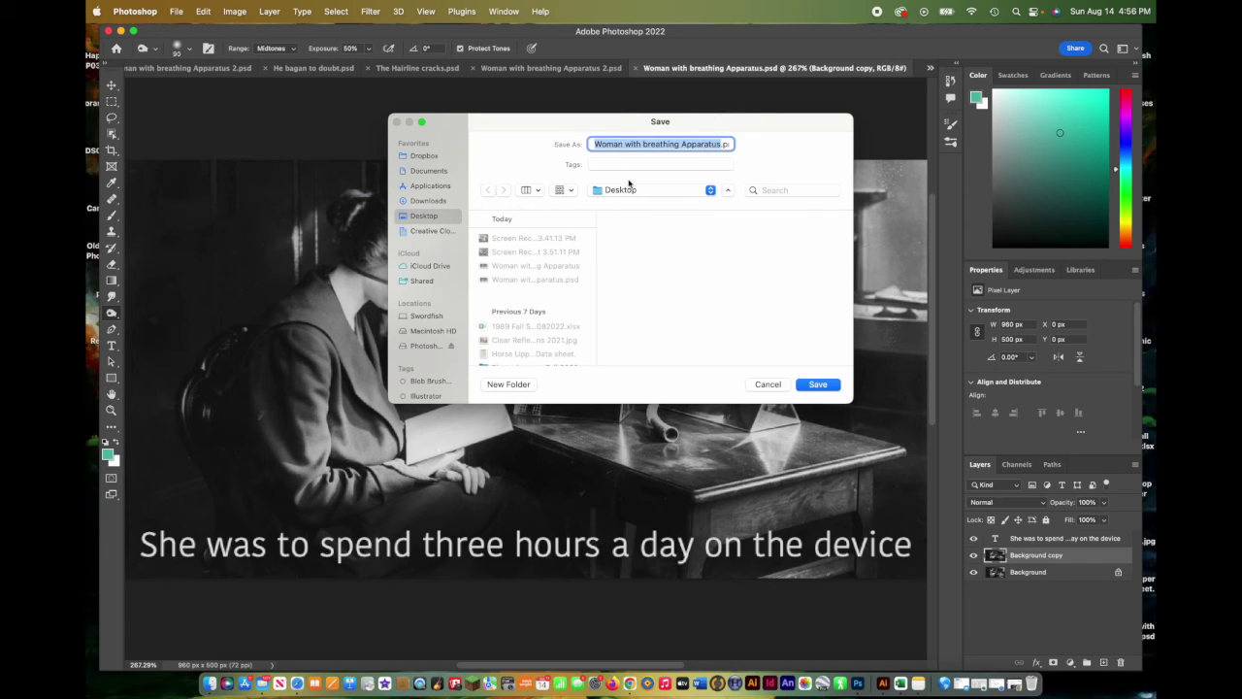
left_click(819, 385)
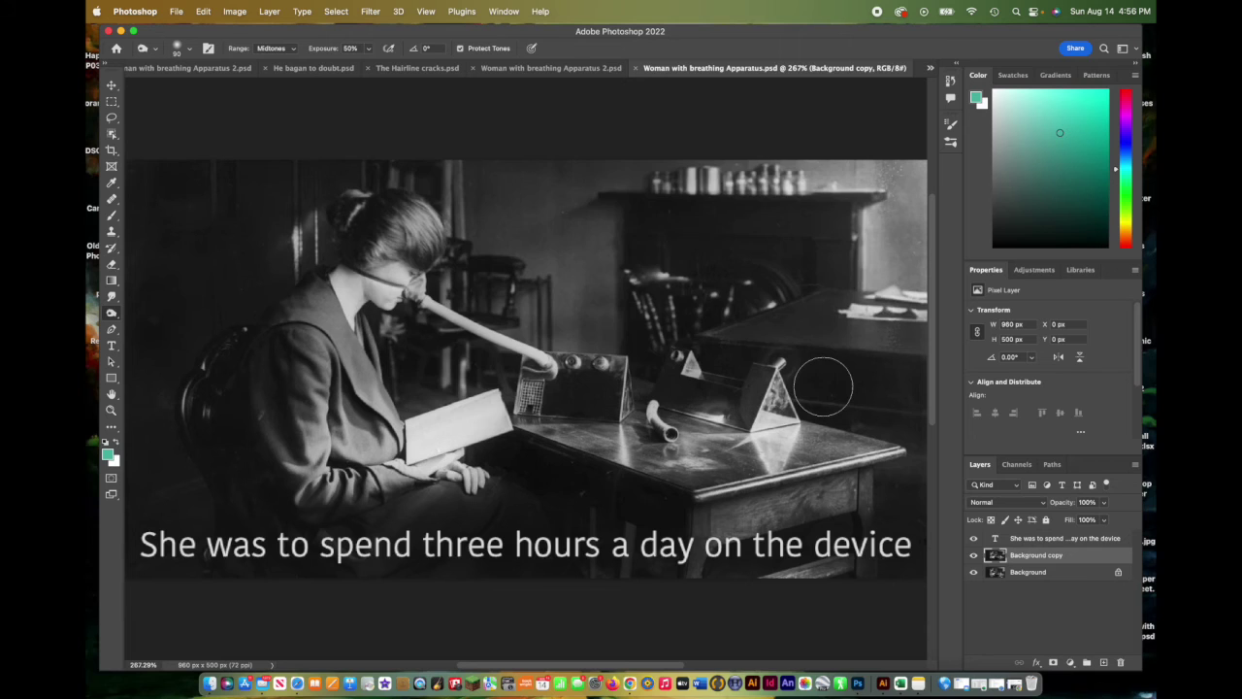
- Open the exported PNG from the desktop in Preview and check its pixel dimensions, resolution and file size
left_click(120, 32)
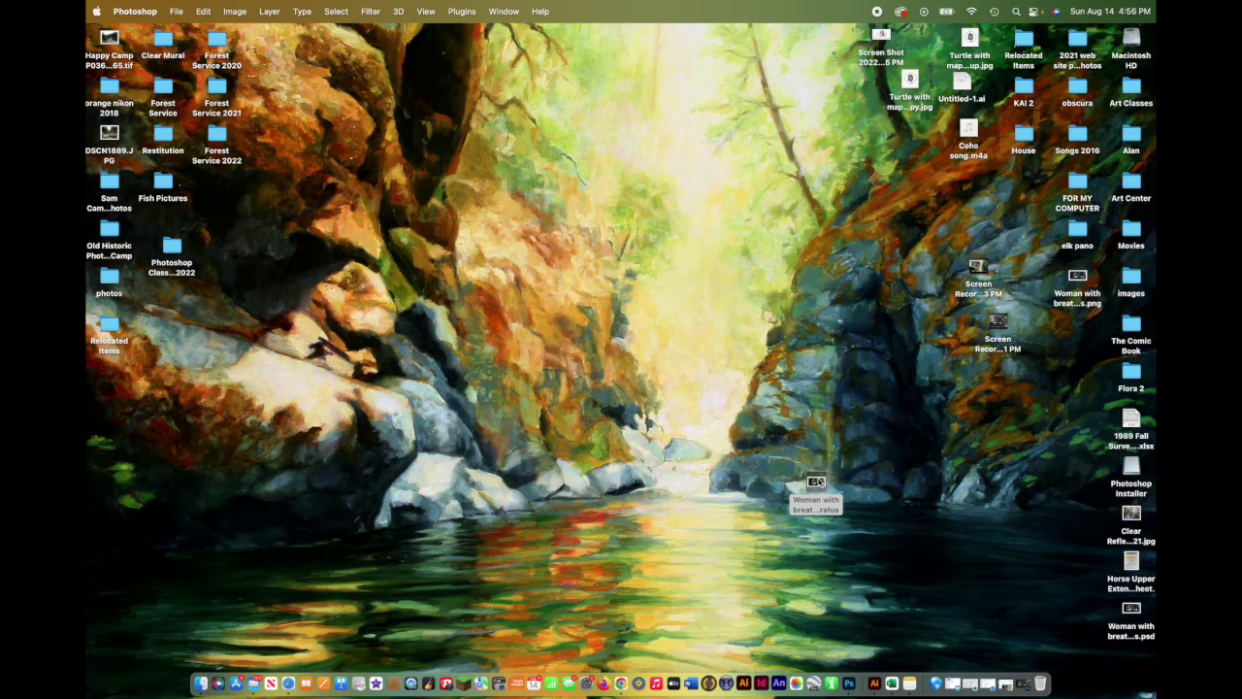
double_click(1077, 280)
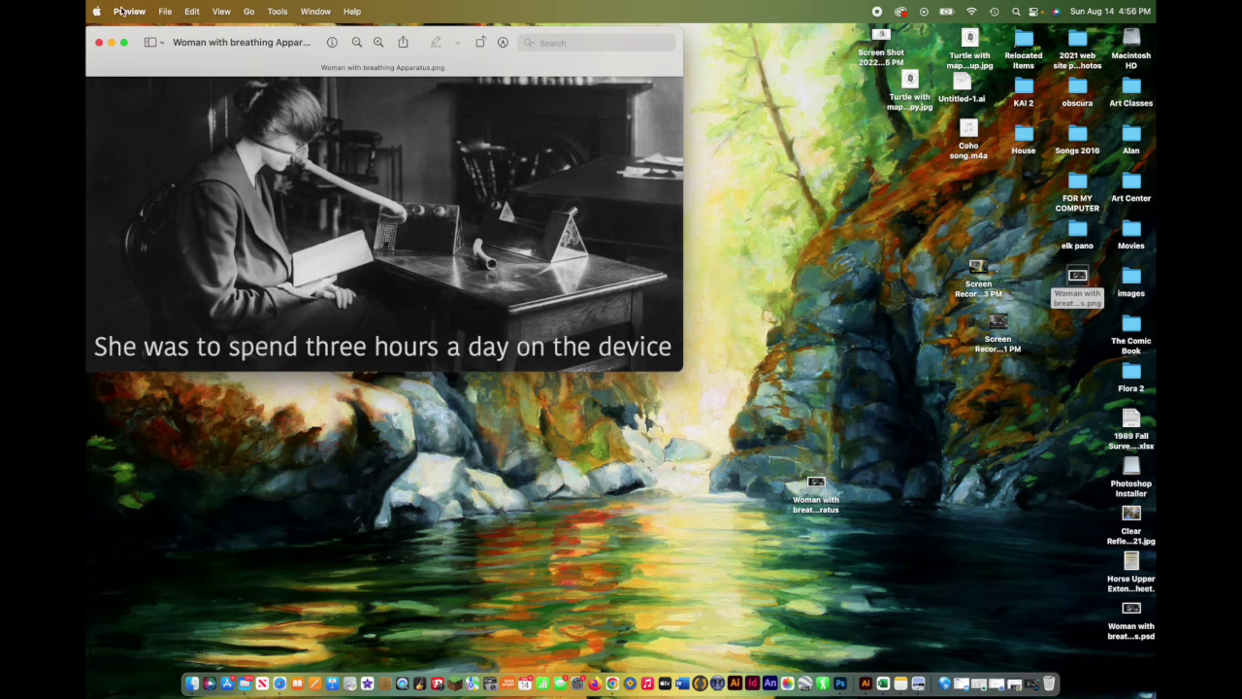
left_click(278, 10)
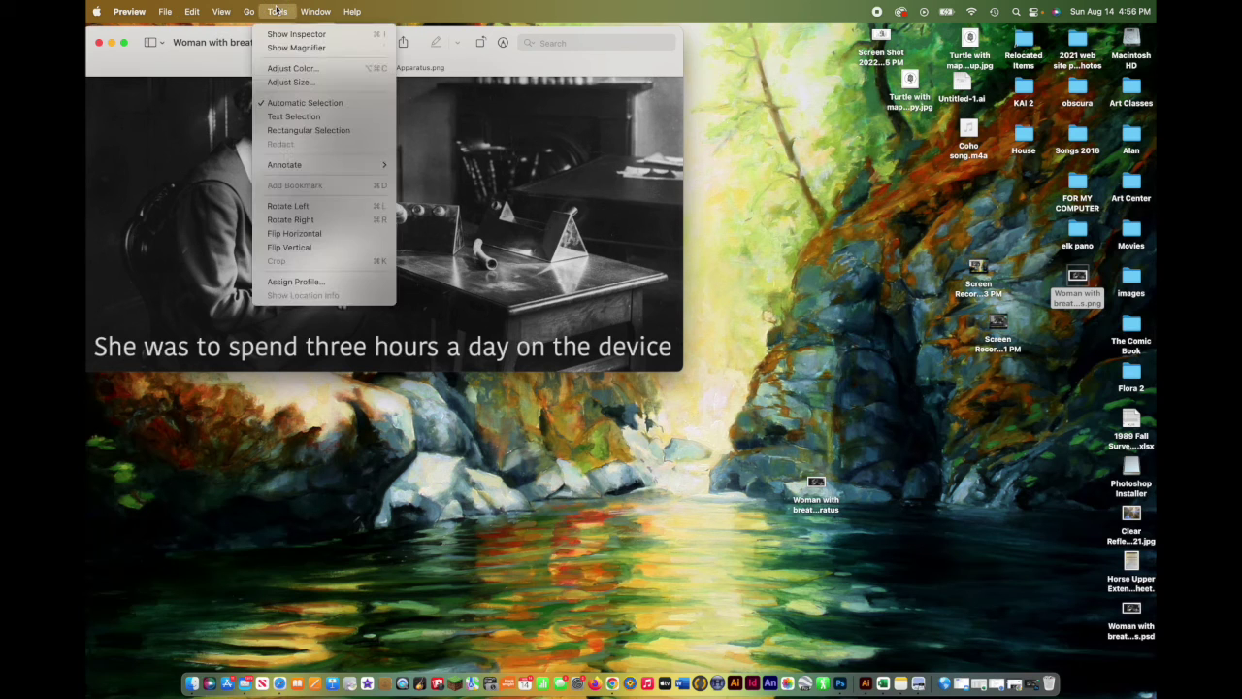
left_click(299, 83)
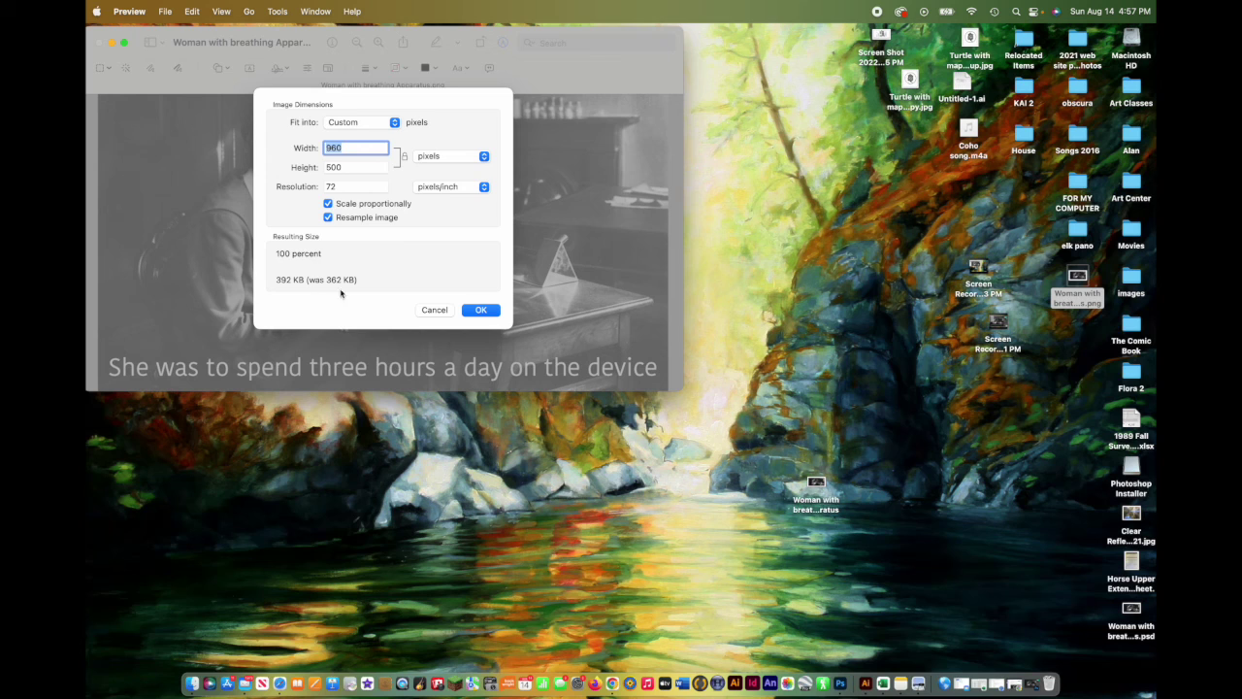
left_click(483, 310)
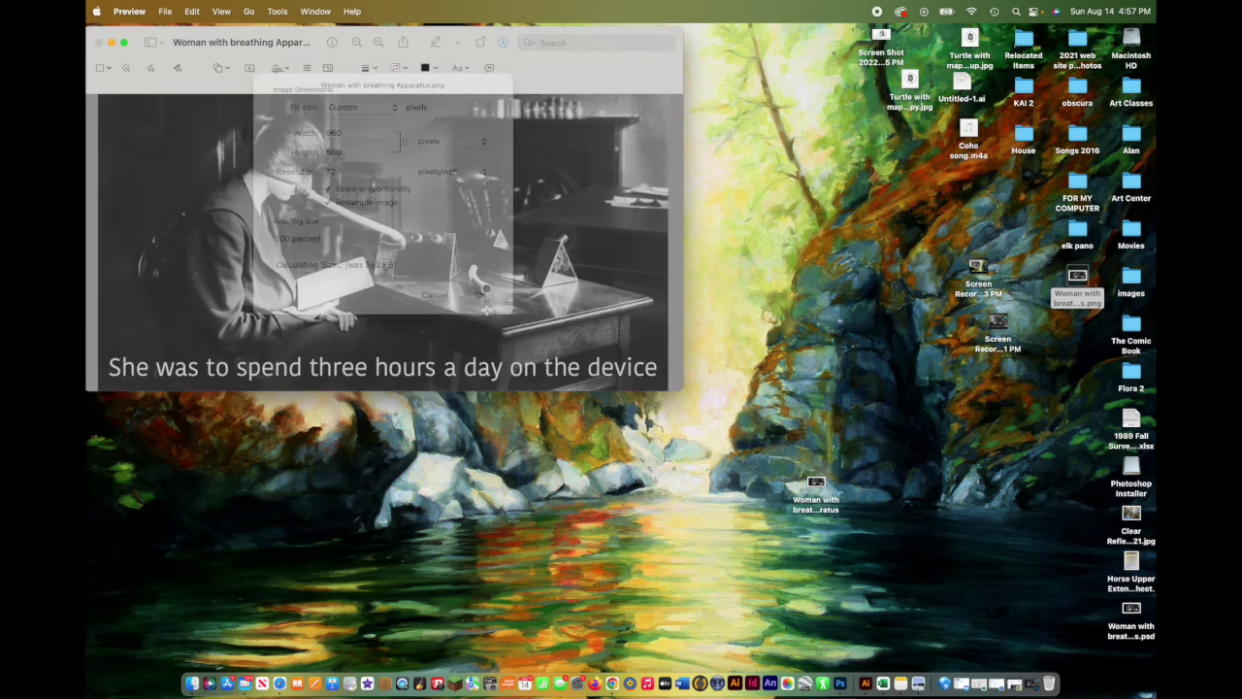